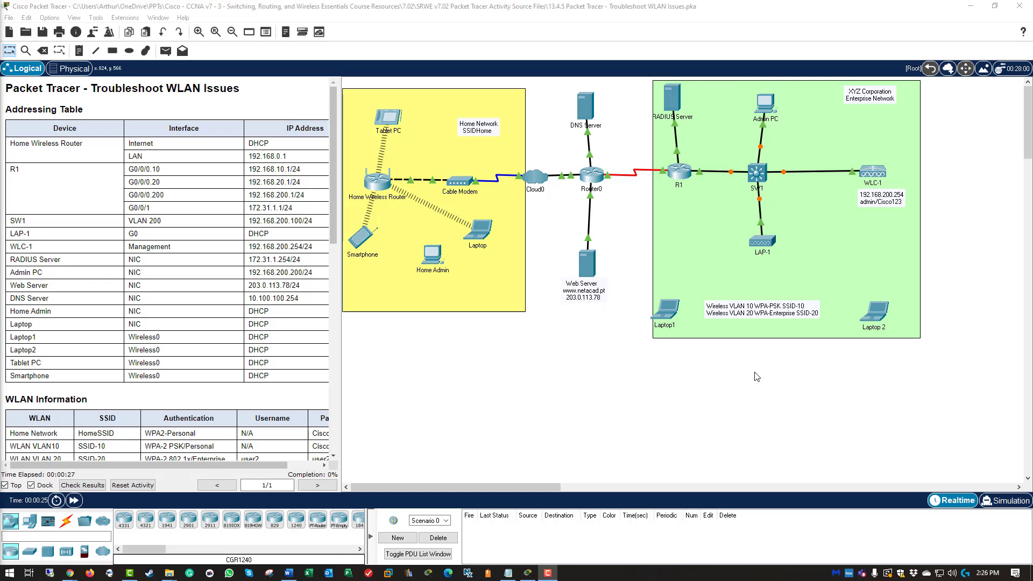
Step: Widen the instructions pane beside the topology, then scroll through the instructions and return to the top
left_click_drag(343, 376, 443, 386)
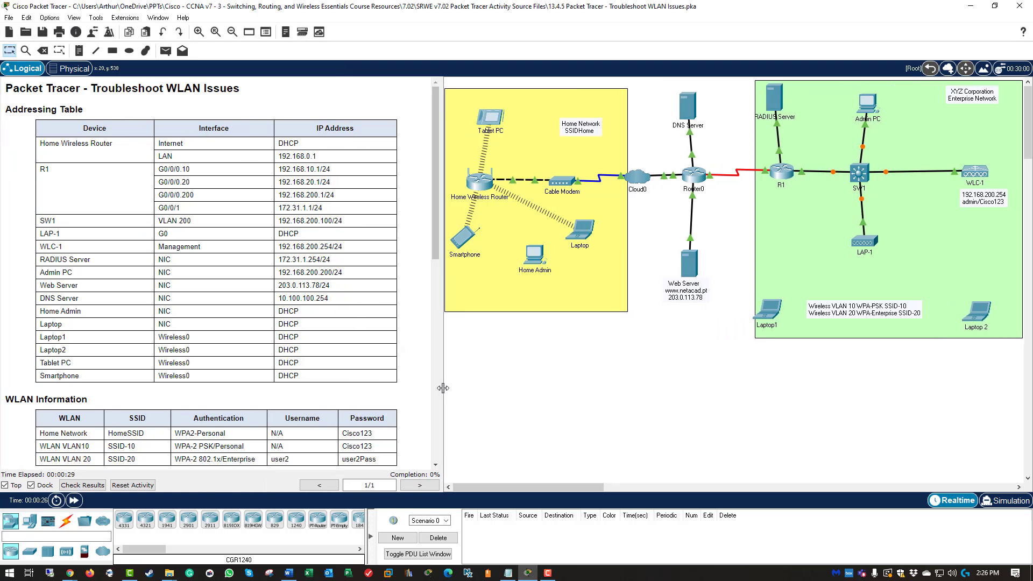
scroll(383, 374, "down", 5)
scroll(386, 368, "down", 4)
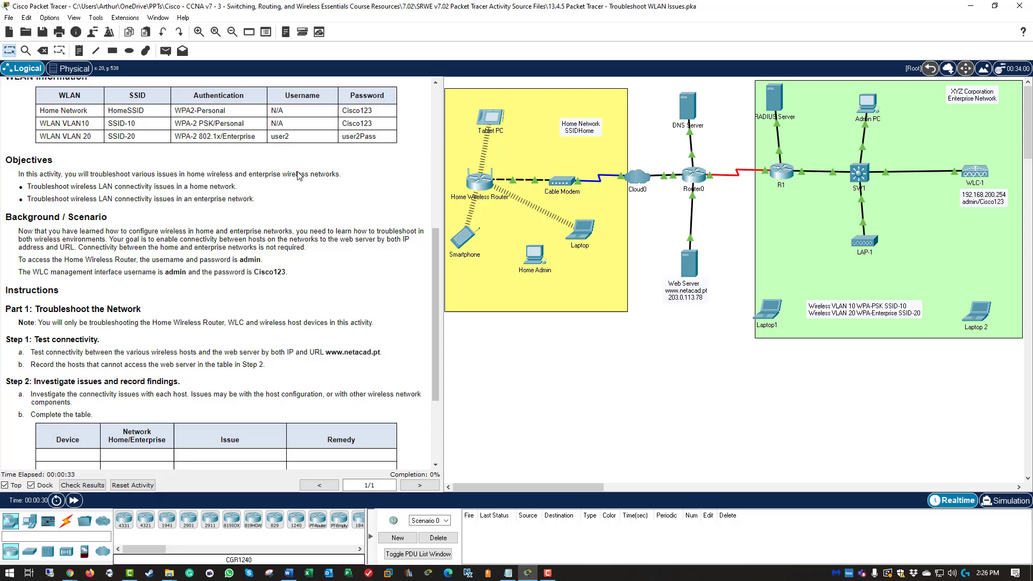
scroll(289, 210, "down", 3)
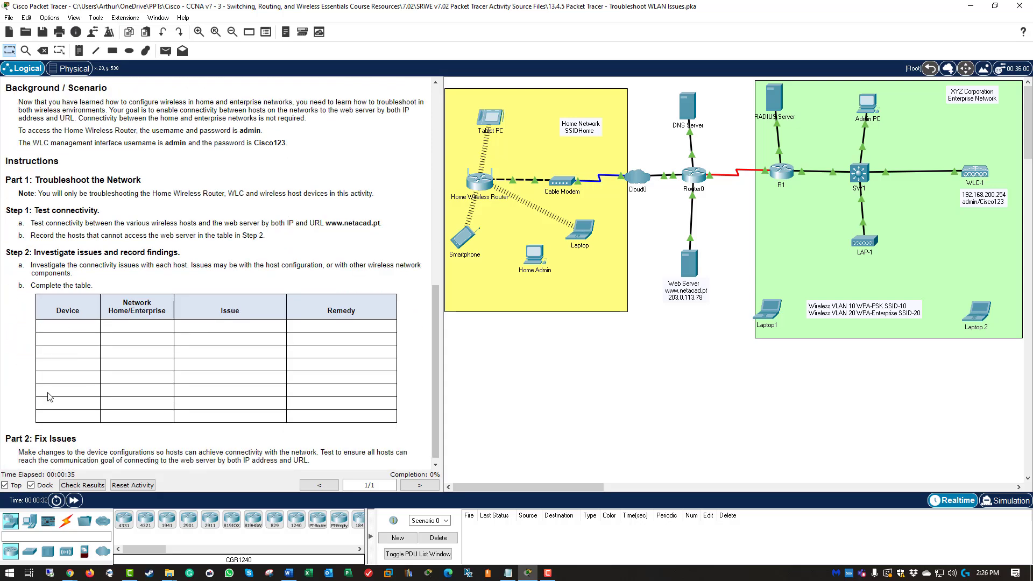
scroll(224, 278, "up", 10)
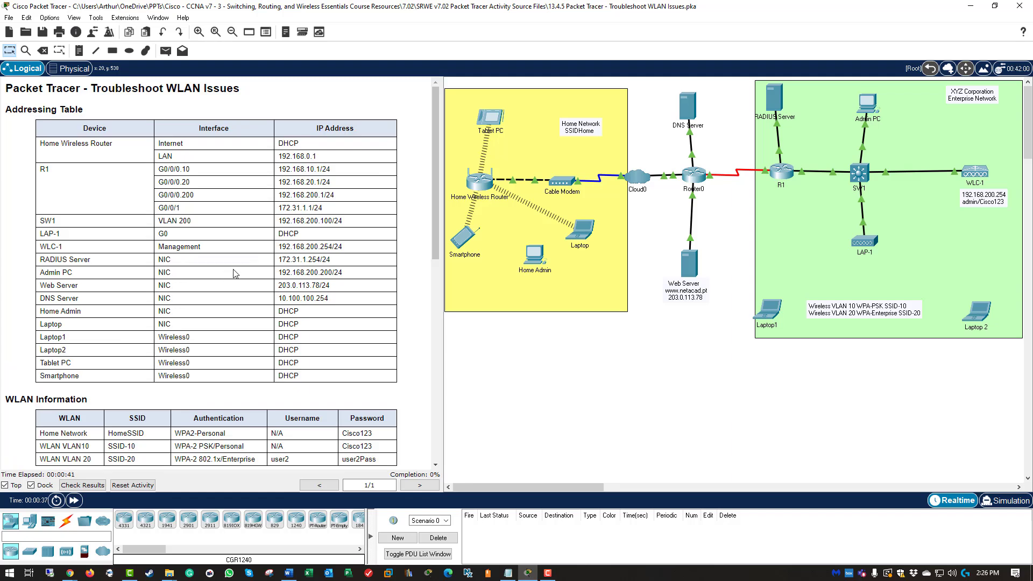
Step: Open the Laptop's Web Browser, keeping the Web Server visible in the topology
left_click(581, 230)
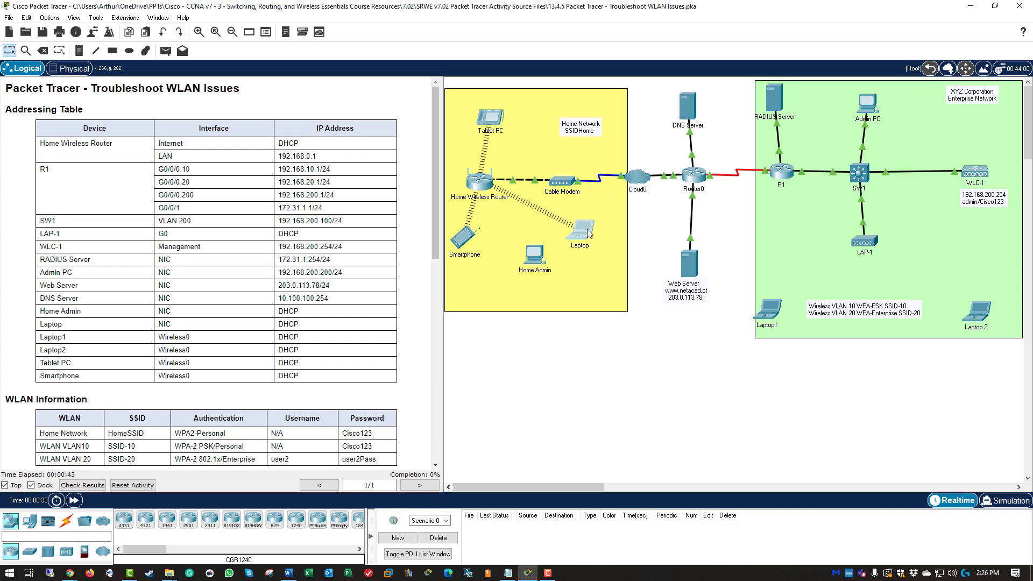
left_click_drag(574, 147, 667, 210)
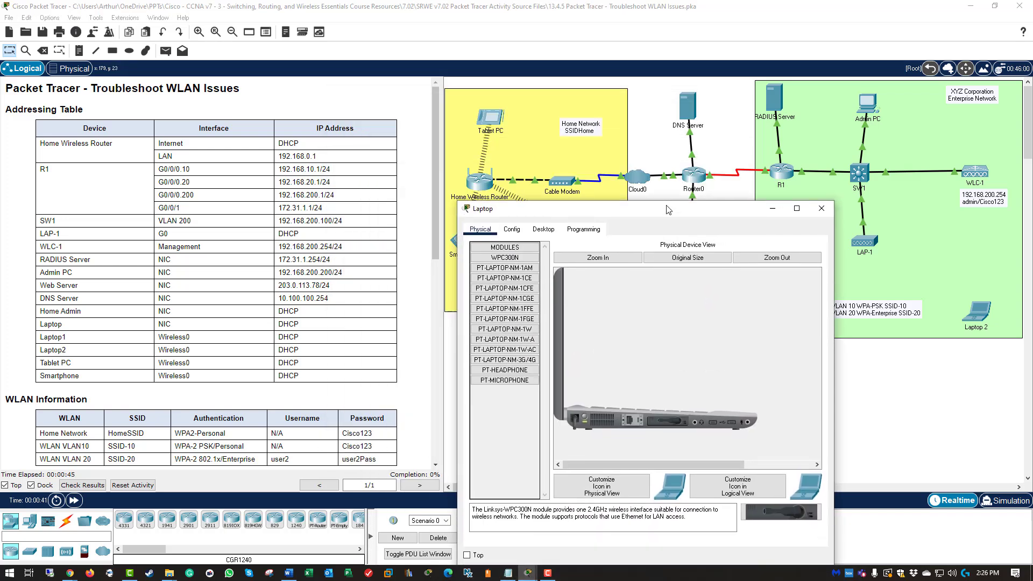
left_click(543, 230)
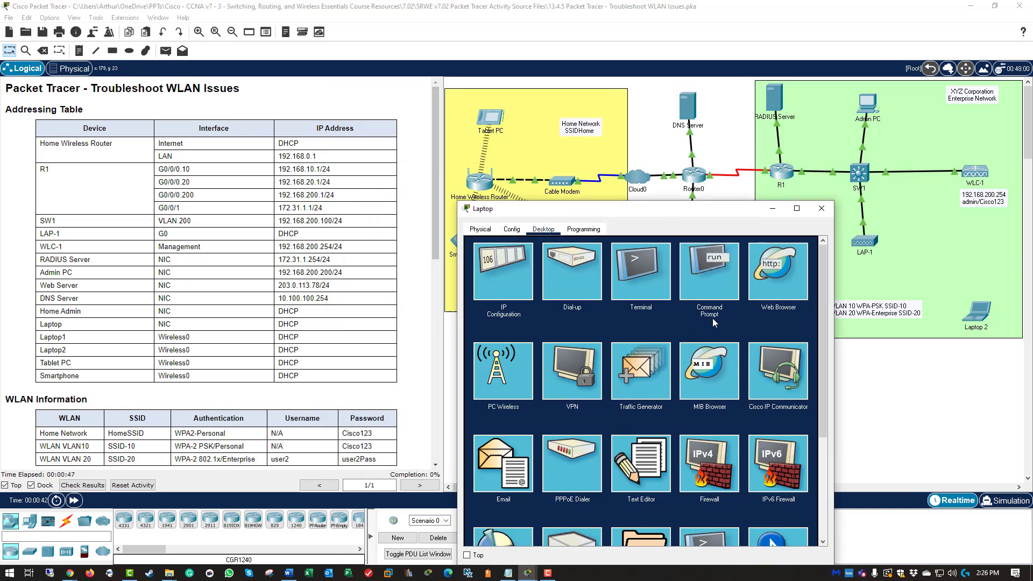
left_click_drag(709, 209, 502, 121)
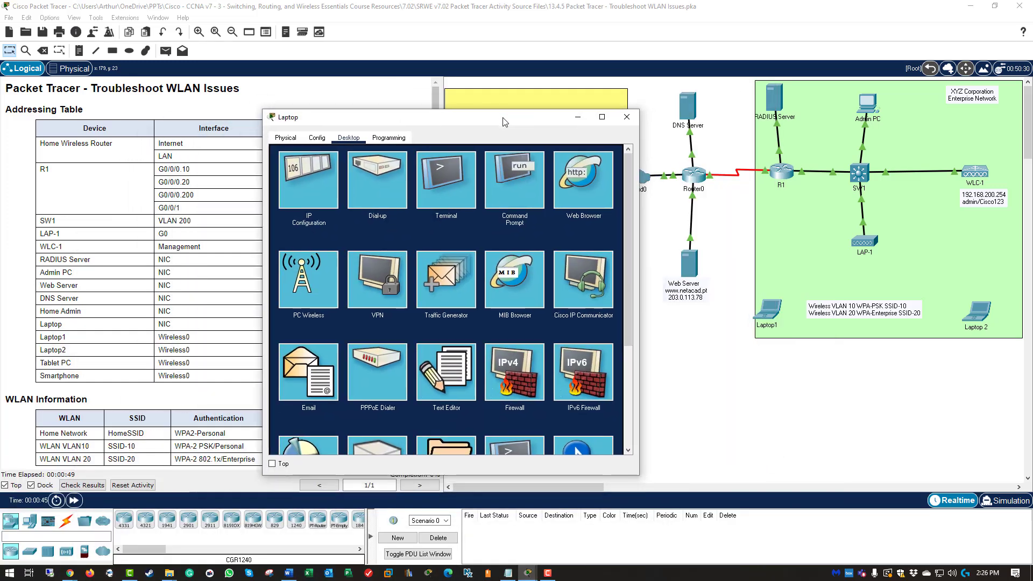
left_click(580, 183)
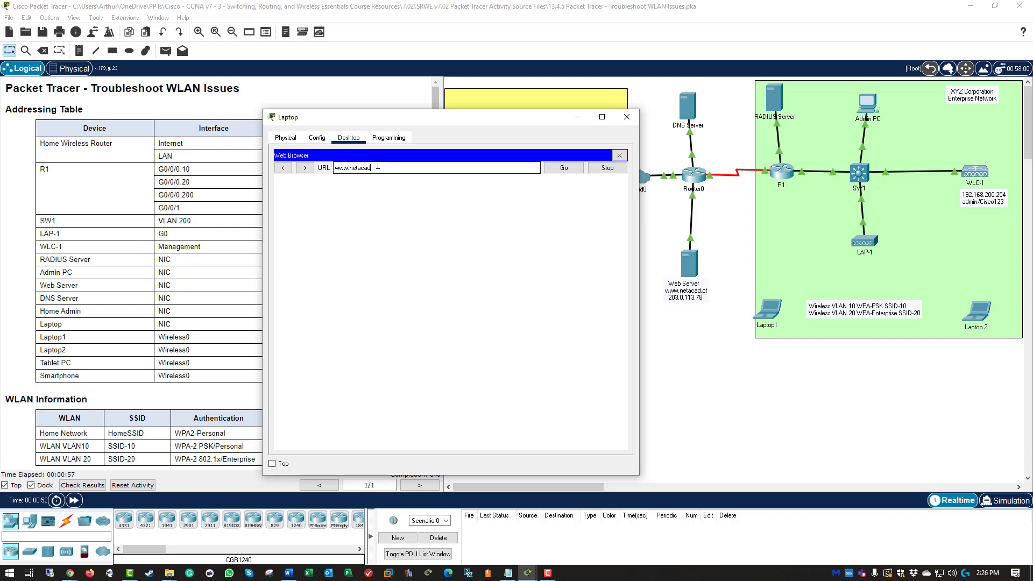
type("www.netacad.pt")
key("Return")
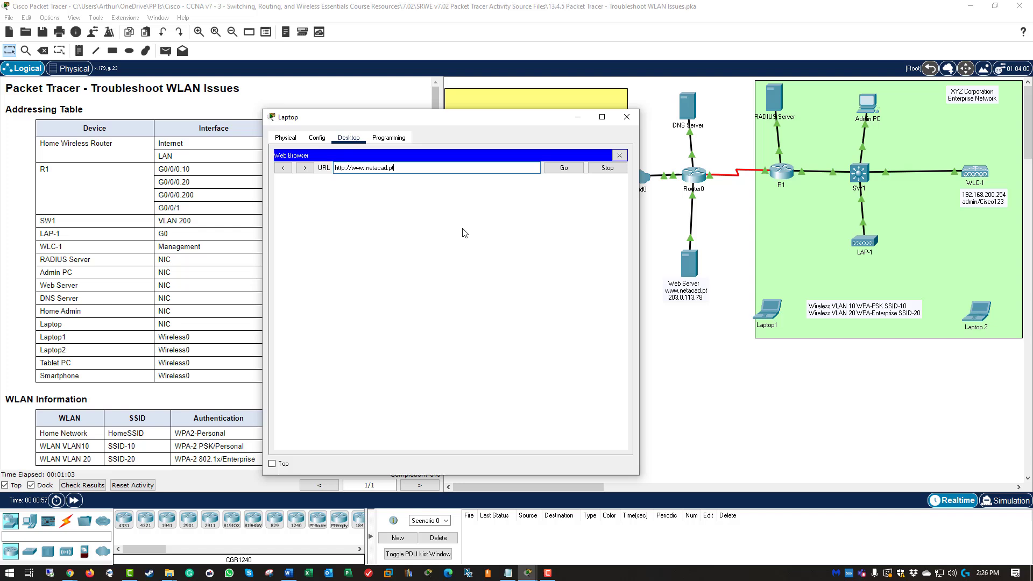
left_click(562, 168)
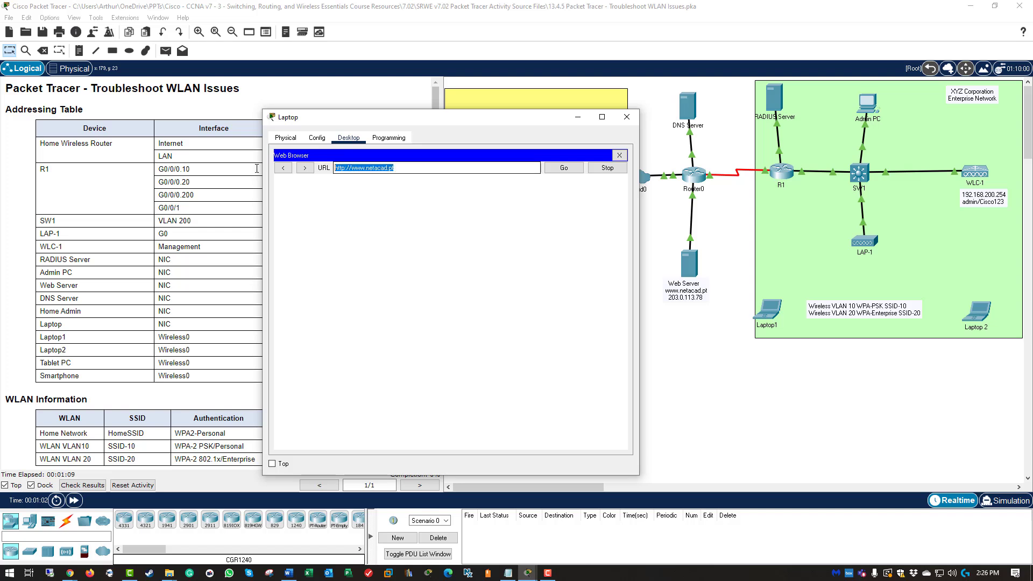
type("20")
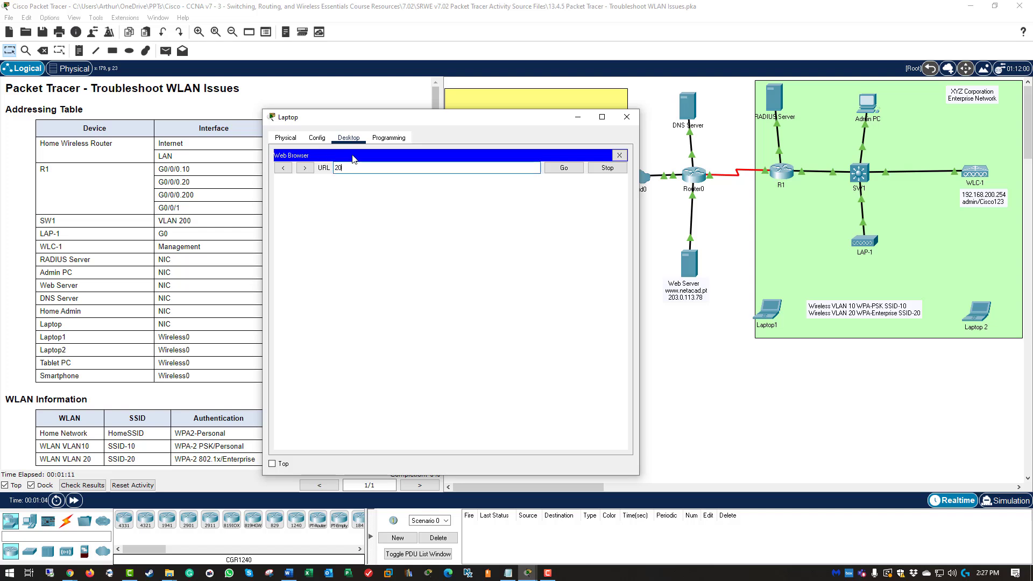
type("3.0.113.78")
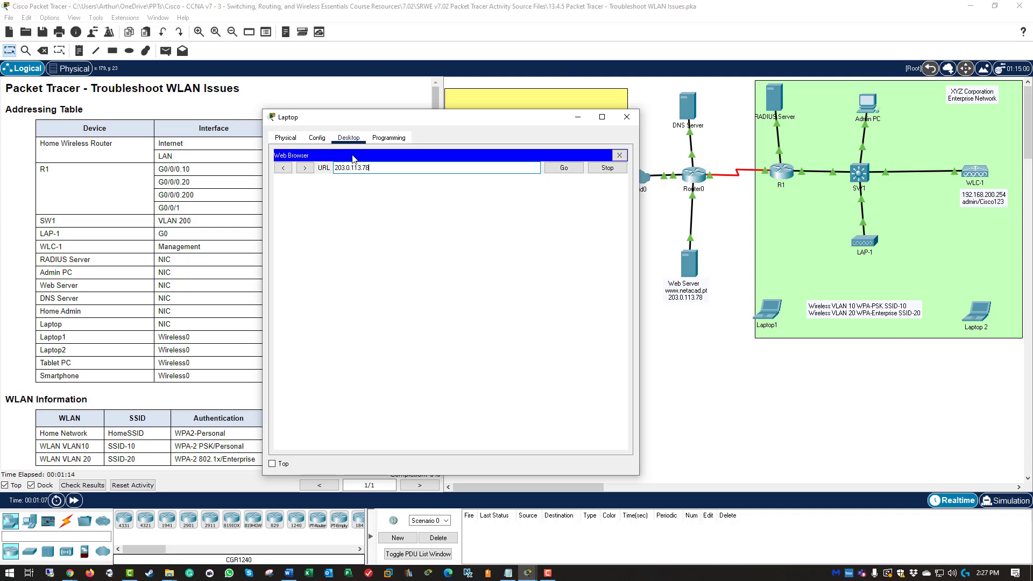
key("Return")
left_click(561, 168)
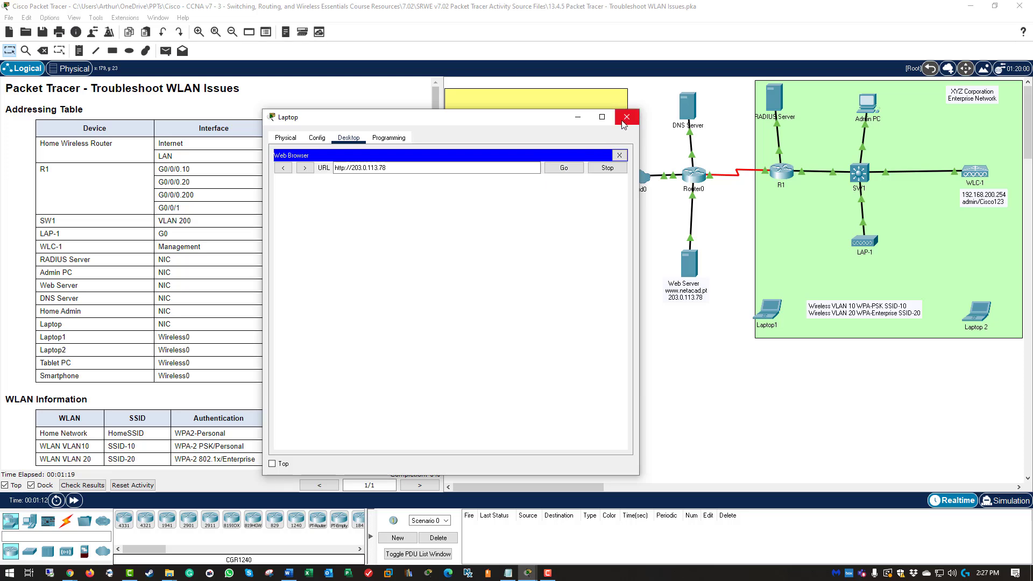
left_click(619, 155)
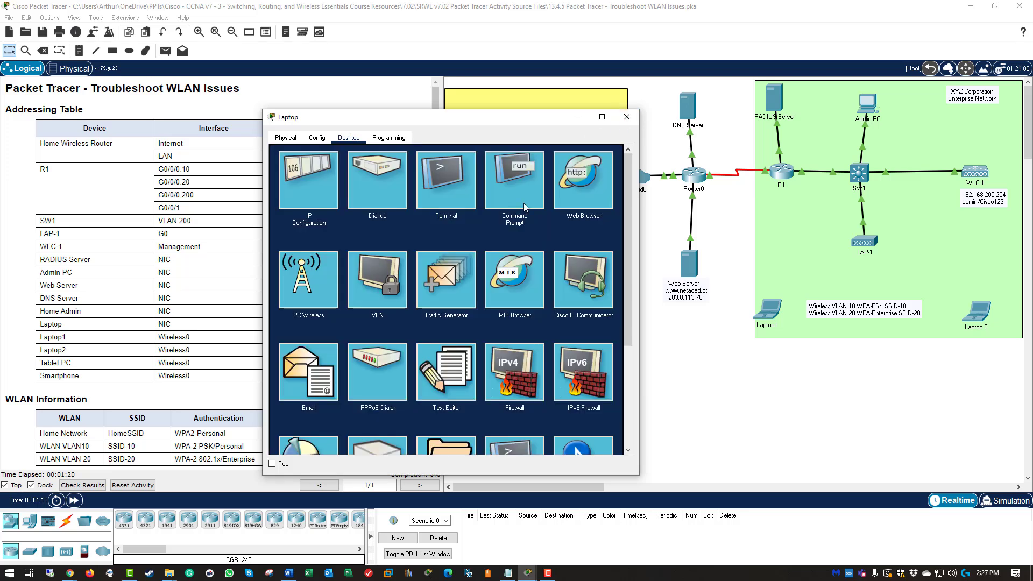
Step: Ping the web server at 203.0.113.78 from the Laptop's Command Prompt, which fails
left_click(460, 203)
left_click(317, 139)
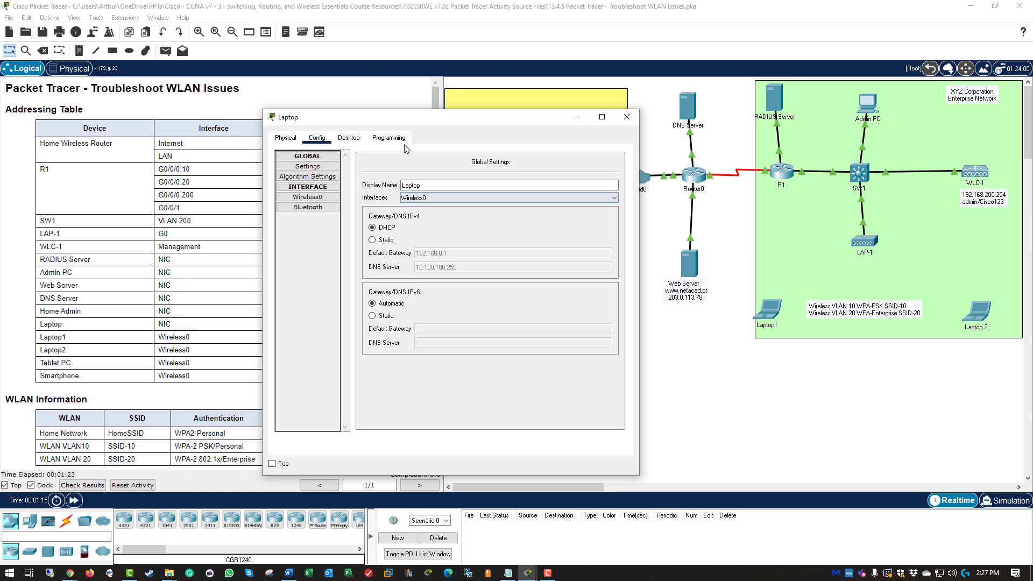
left_click(348, 139)
left_click(618, 156)
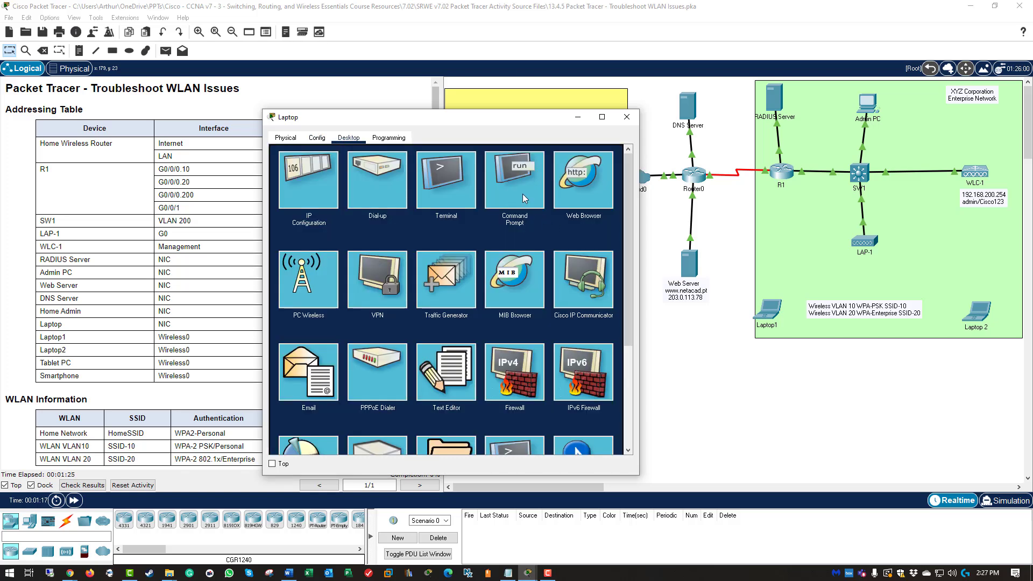
left_click(514, 182)
left_click_drag(516, 125, 479, 153)
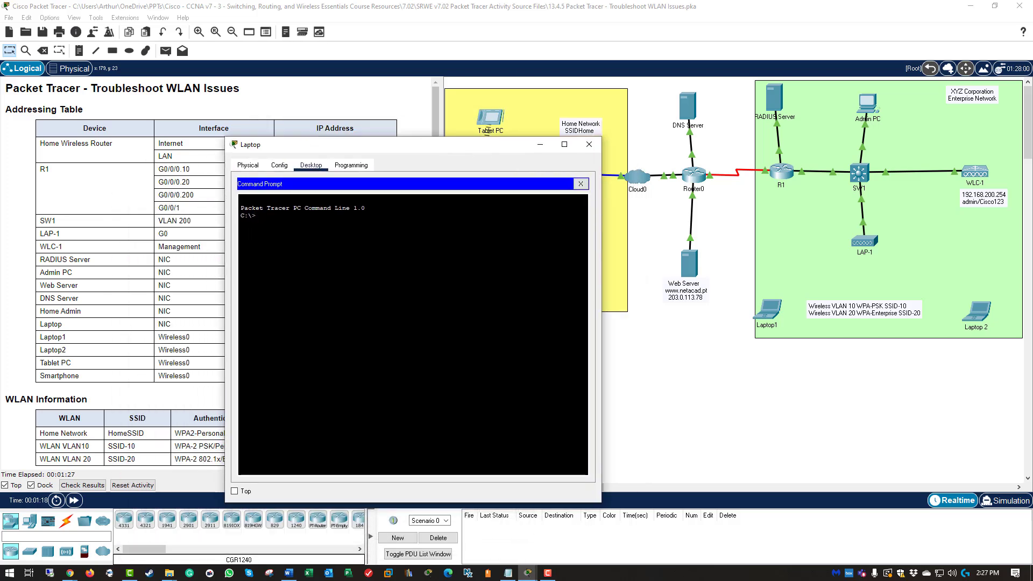
type("ping")
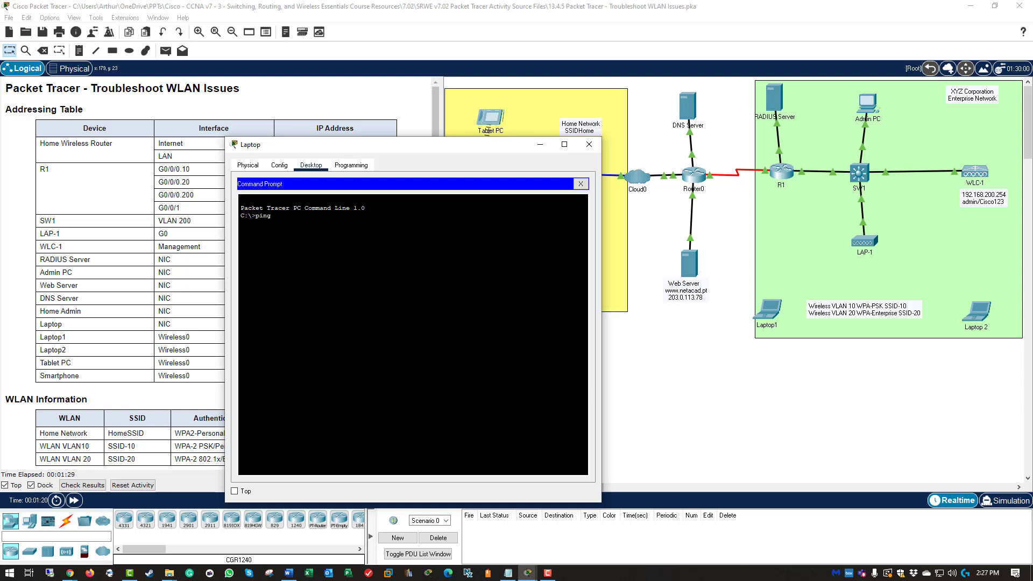
type(" 203.0.113.78")
key("Return")
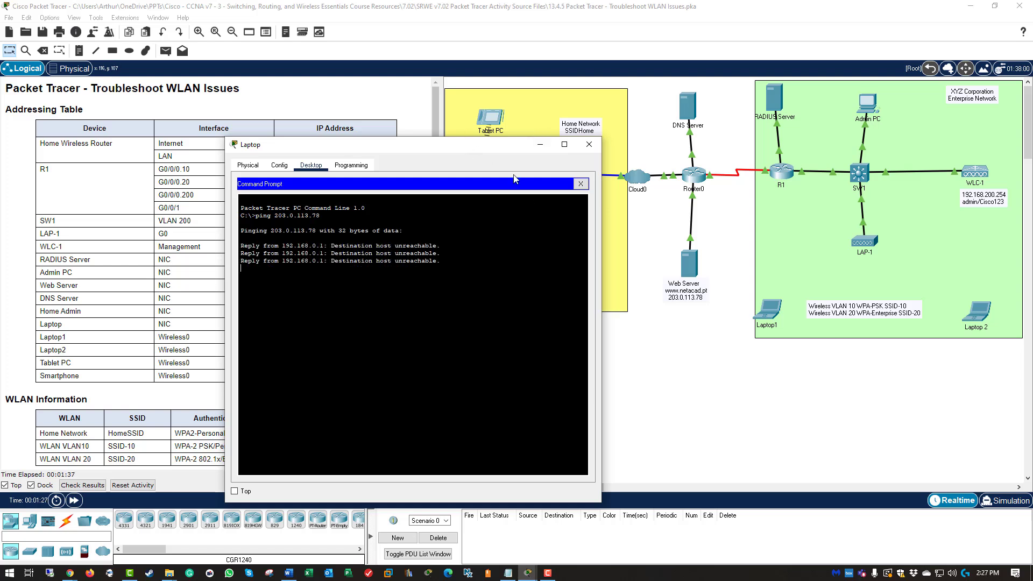
Step: Ping the home router at 192.168.0.1 successfully, then reopen the Laptop window
left_click_drag(487, 147, 845, 185)
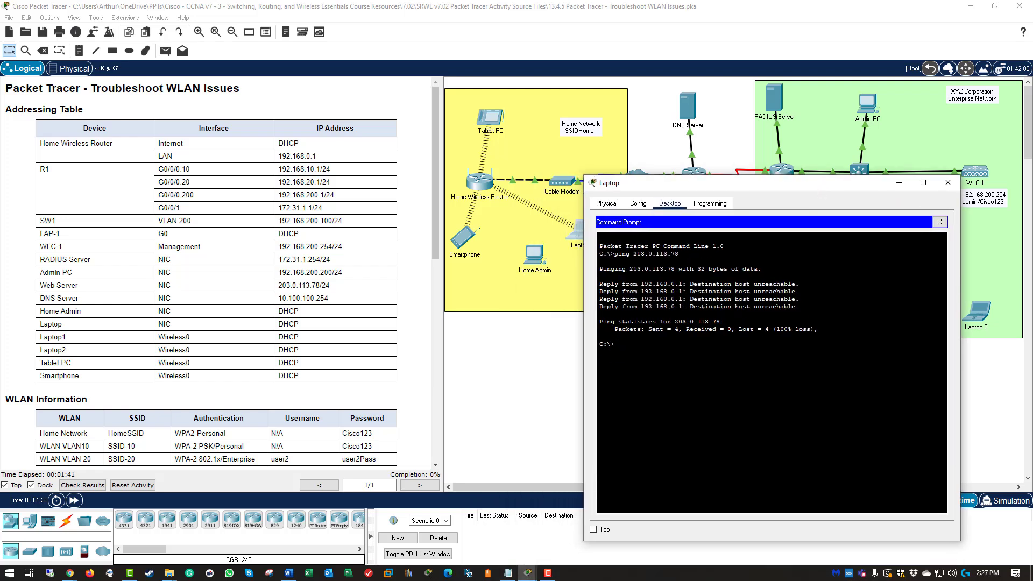
type("pi")
type("ping")
type(" 19")
type("2.168")
type(".0.1")
key("Return")
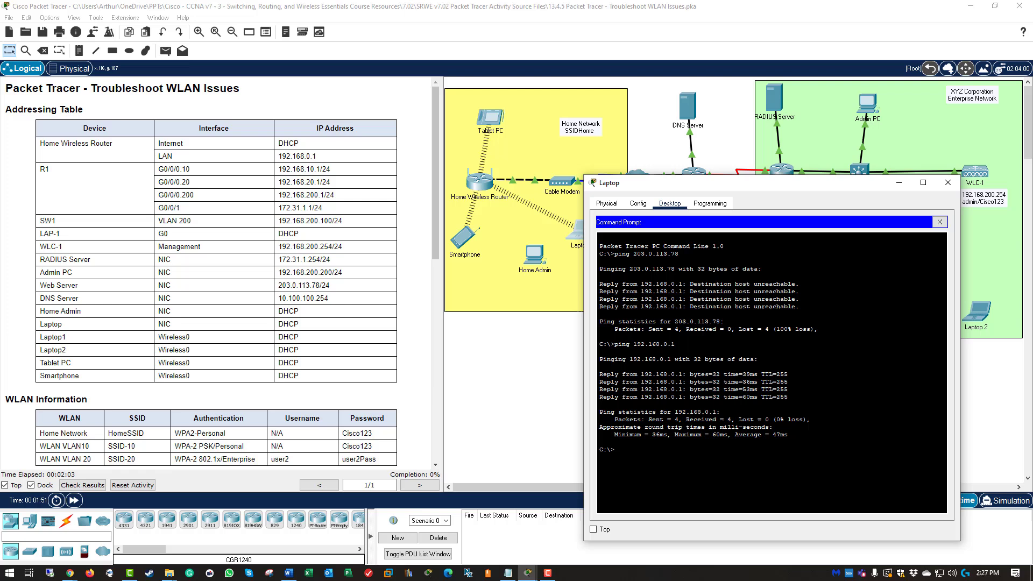
left_click_drag(707, 184, 696, 225)
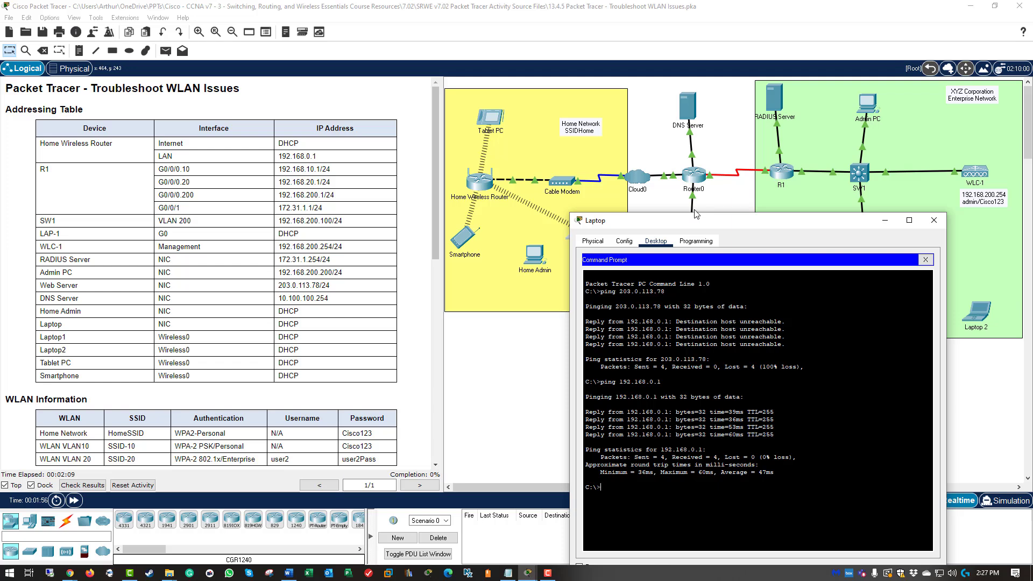
left_click(694, 211)
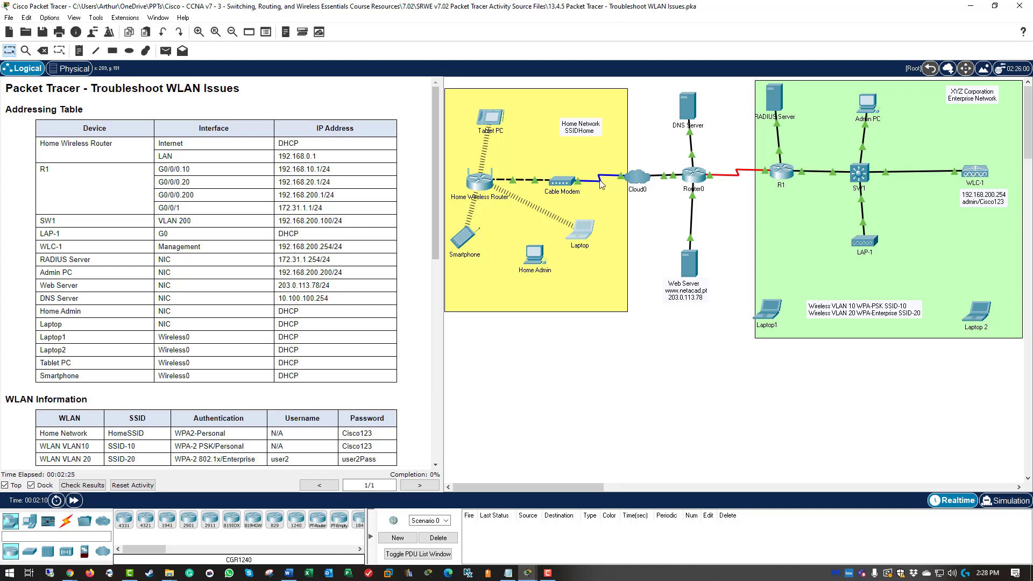
left_click(579, 231)
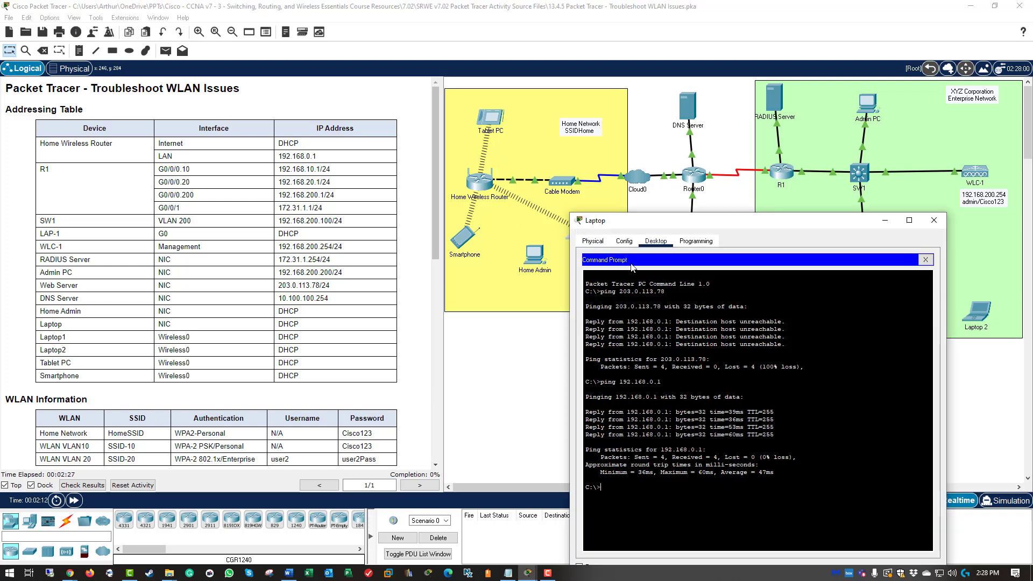
Step: Browse to 192.168.0.1 in the Laptop's browser and log in to the home router
left_click(925, 259)
left_click_drag(800, 221, 798, 159)
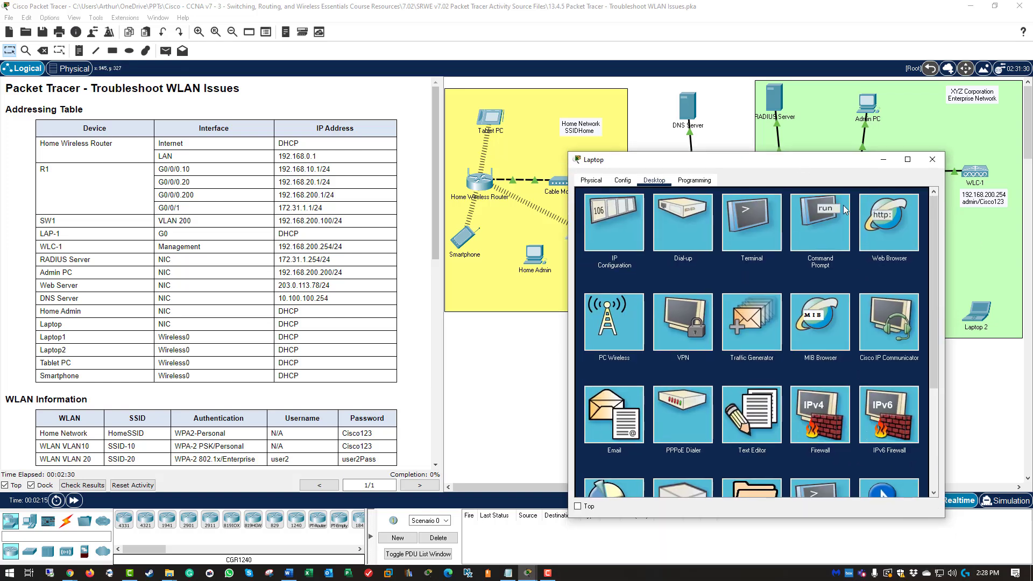
left_click(871, 228)
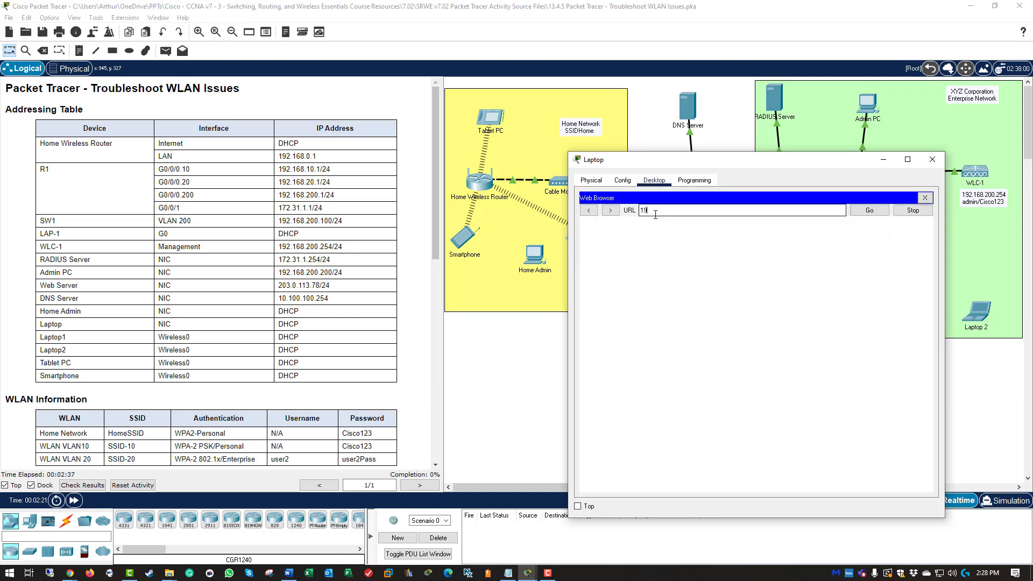
type("192.168.0.1")
key("Return")
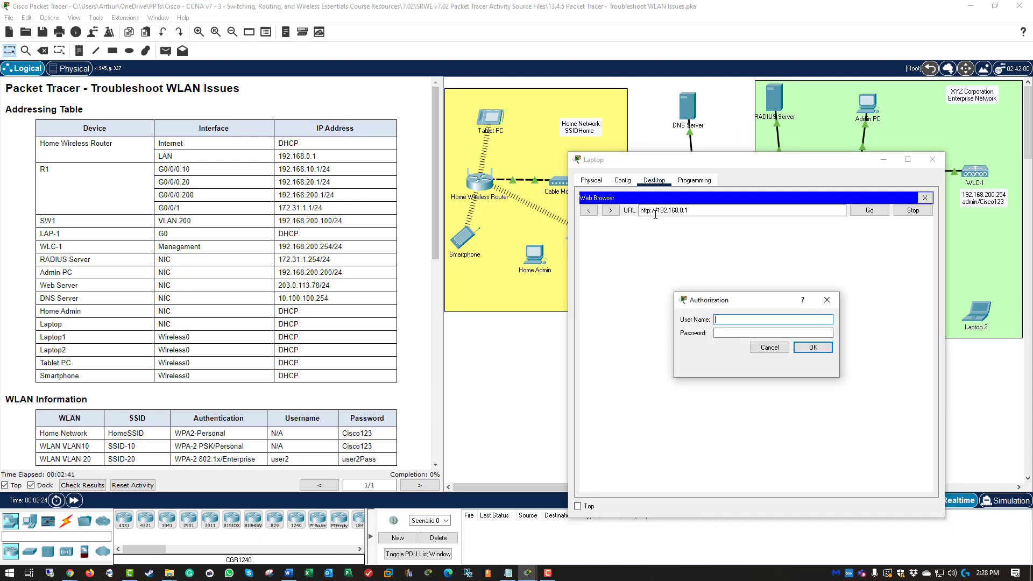
scroll(243, 398, "down", 1)
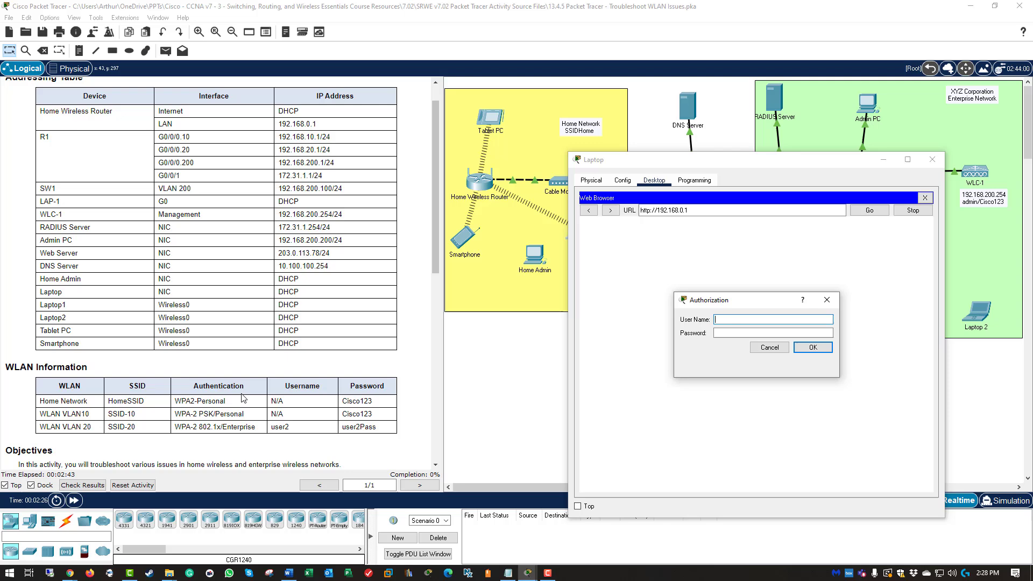
scroll(175, 408, "down", 3)
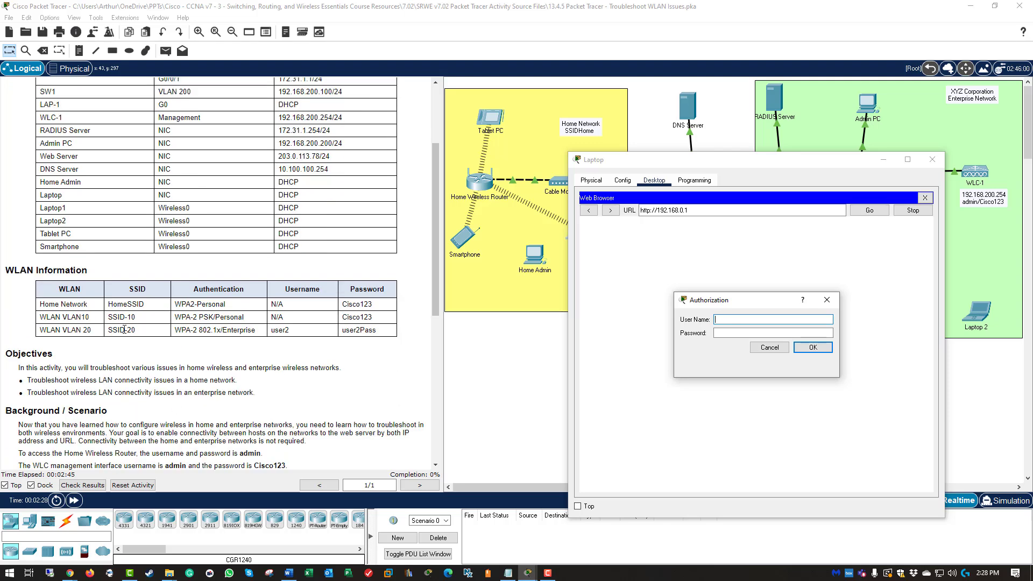
scroll(143, 307, "down", 6)
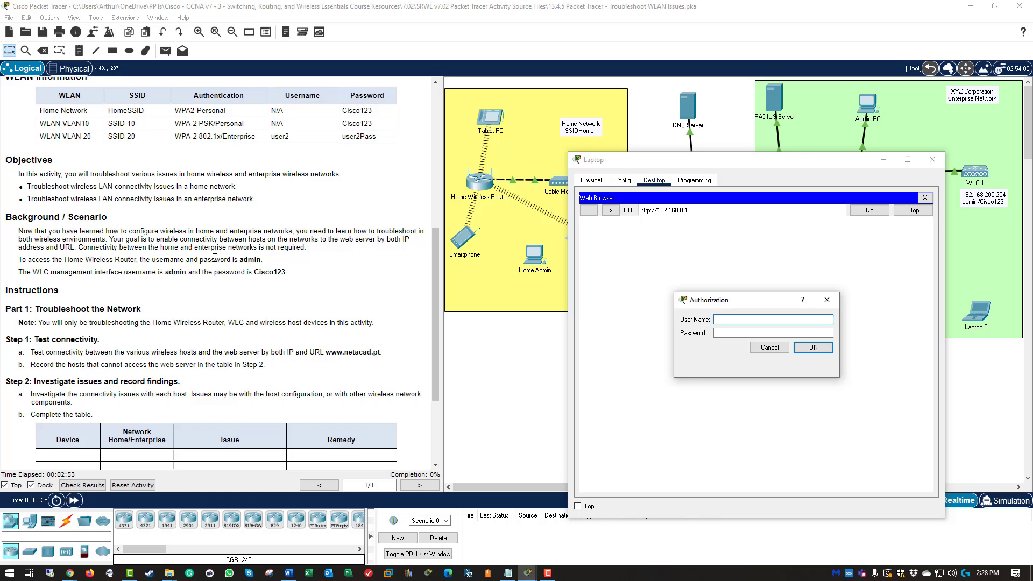
left_click(762, 331)
type("admin")
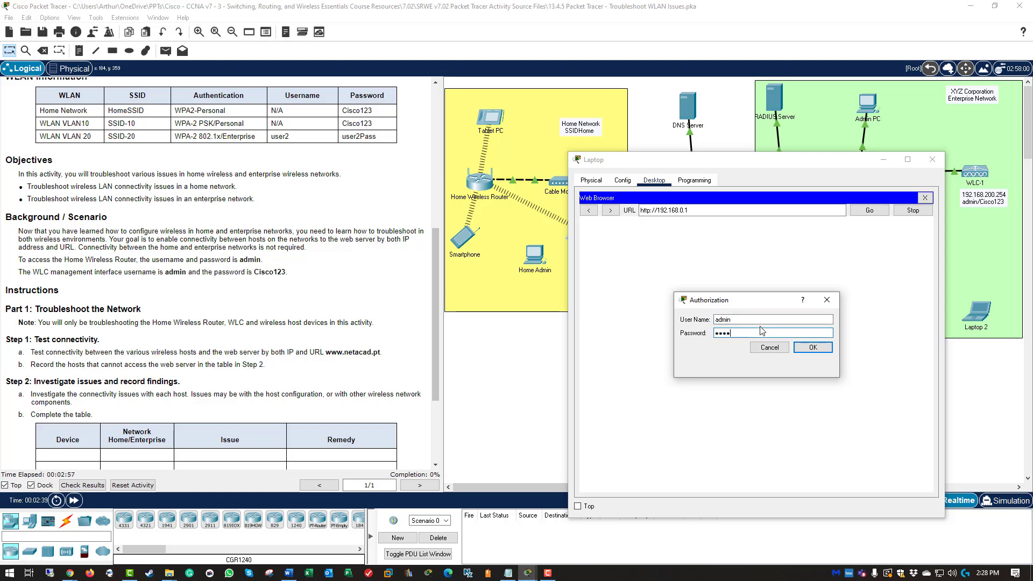
key("Return")
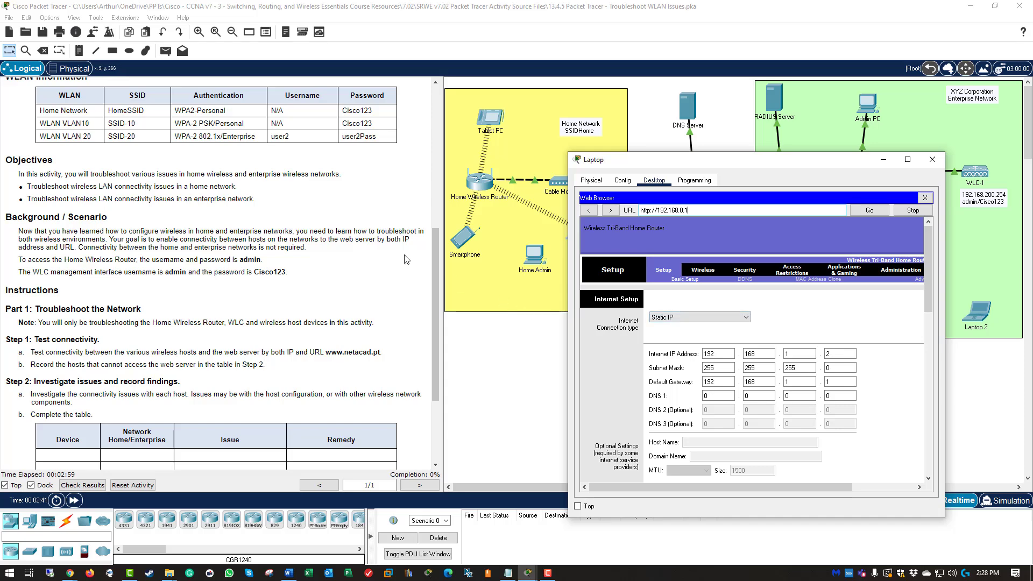
Step: Set the router's Internet Connection type to Automatic Configuration - DHCP and save the settings
scroll(386, 247, "up", 4)
scroll(385, 247, "up", 2)
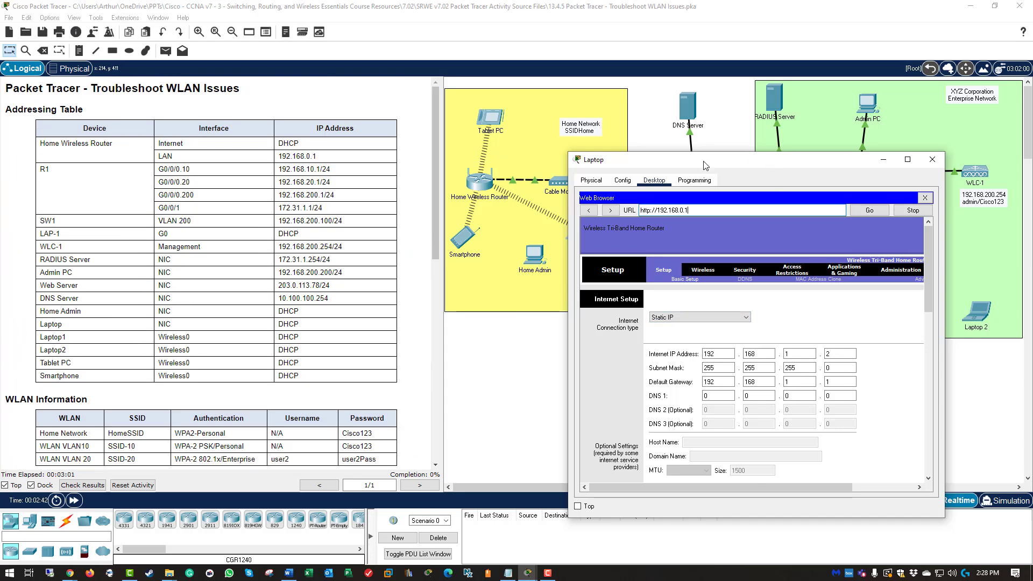
left_click_drag(771, 156, 662, 92)
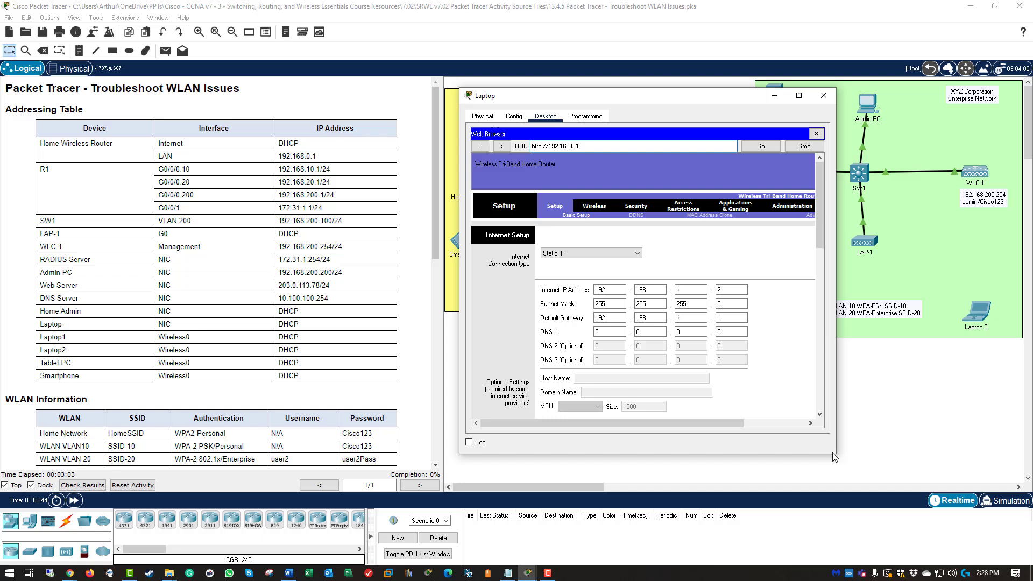
left_click_drag(835, 453, 893, 565)
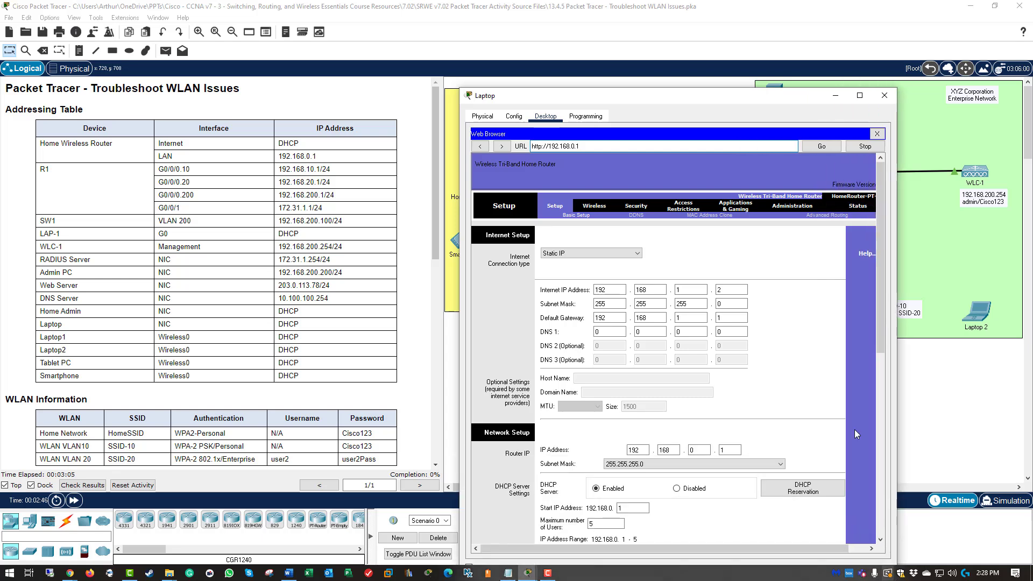
left_click_drag(661, 102, 647, 16)
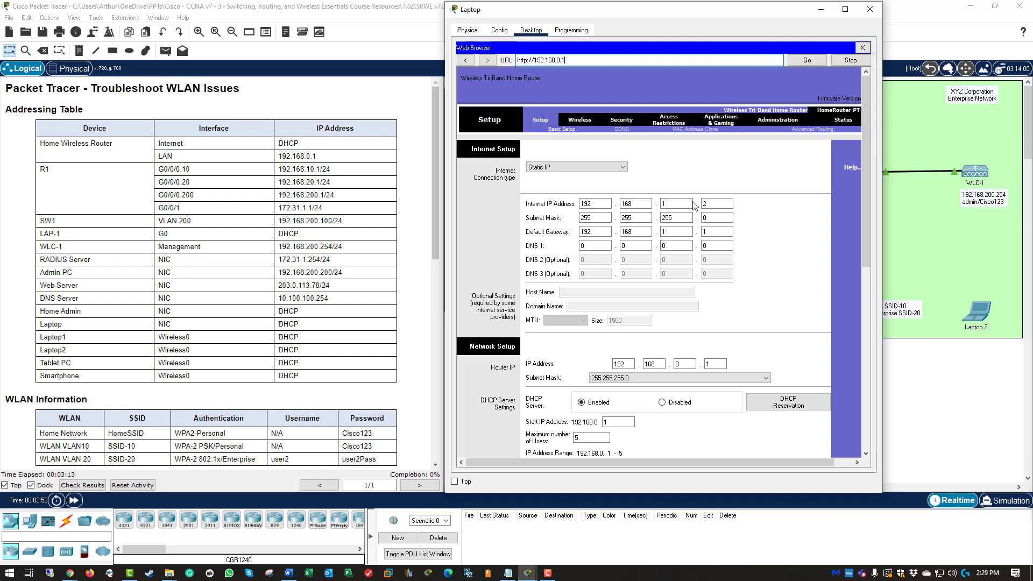
left_click(562, 167)
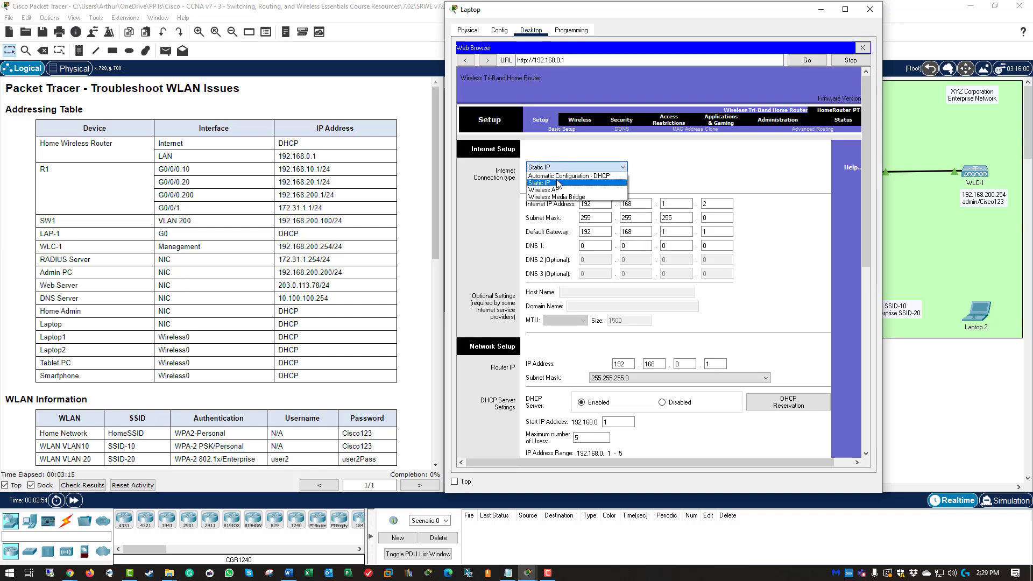
left_click(559, 176)
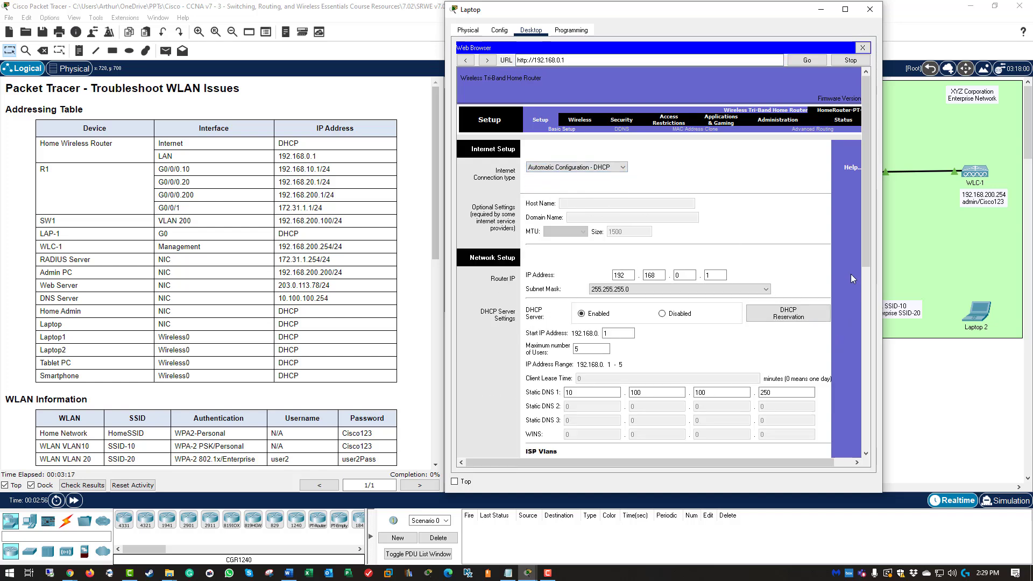
left_click_drag(865, 237, 863, 424)
left_click(704, 439)
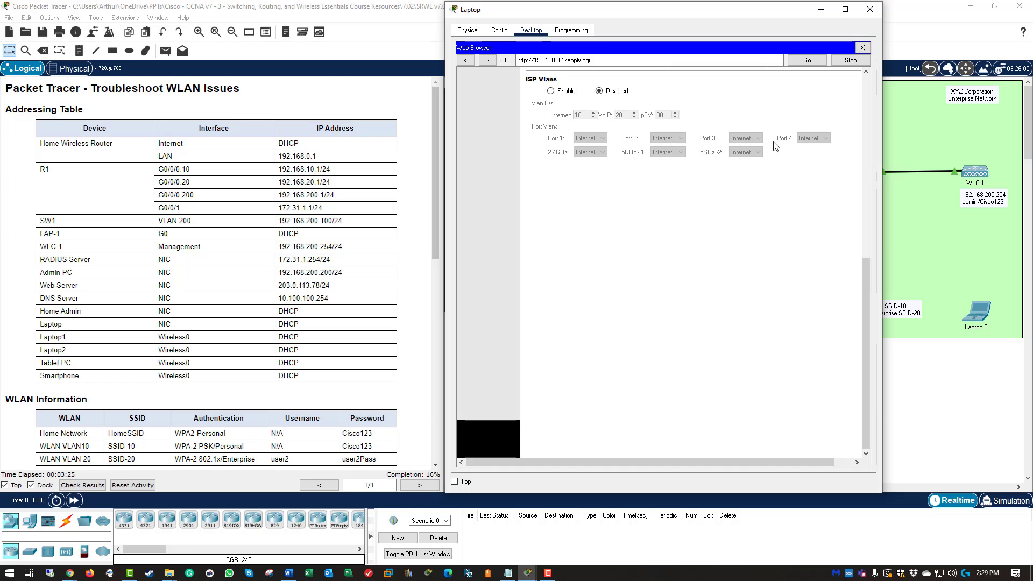
left_click(862, 47)
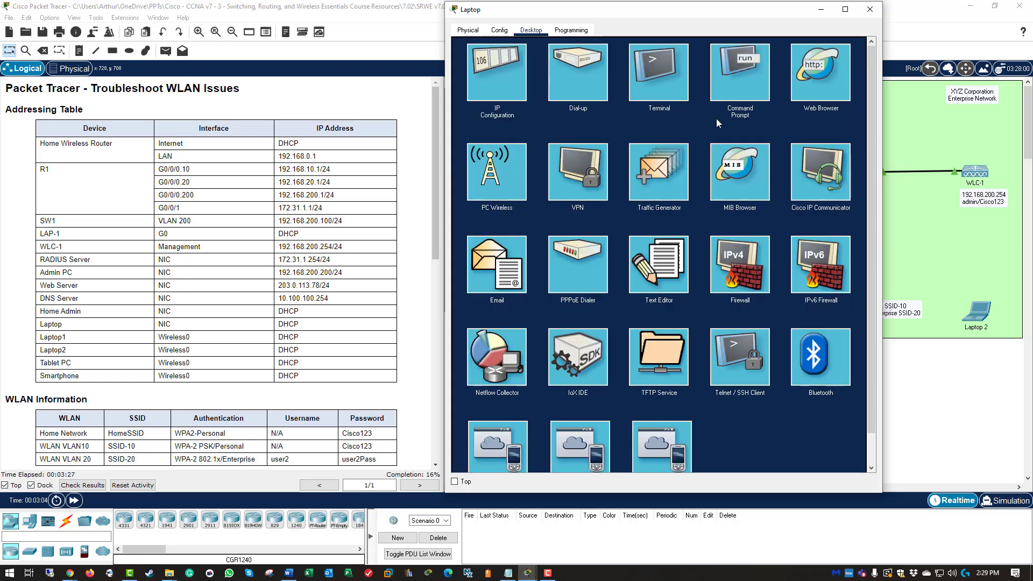
left_click(741, 85)
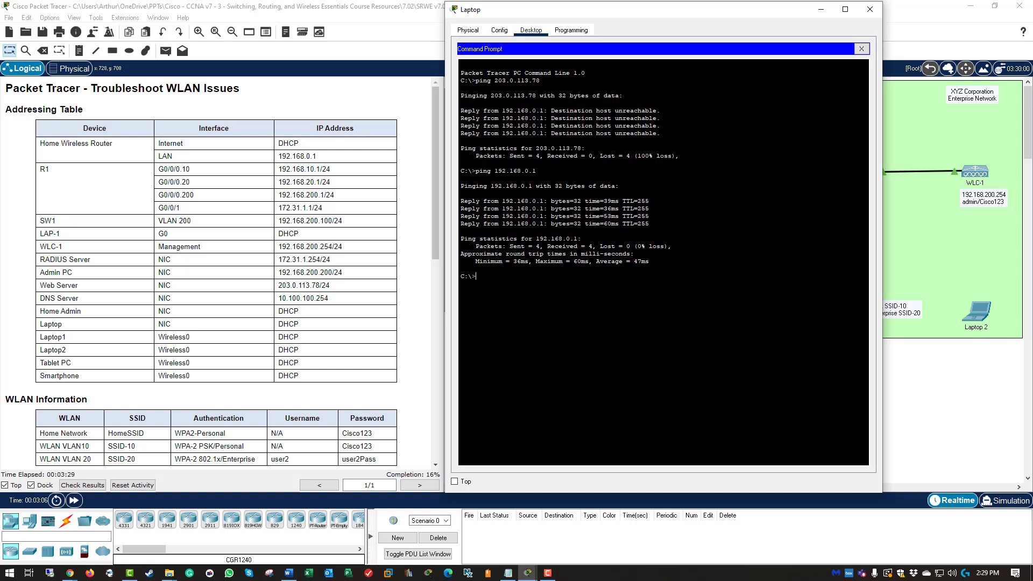
key("Up")
key("Up")
key("Return")
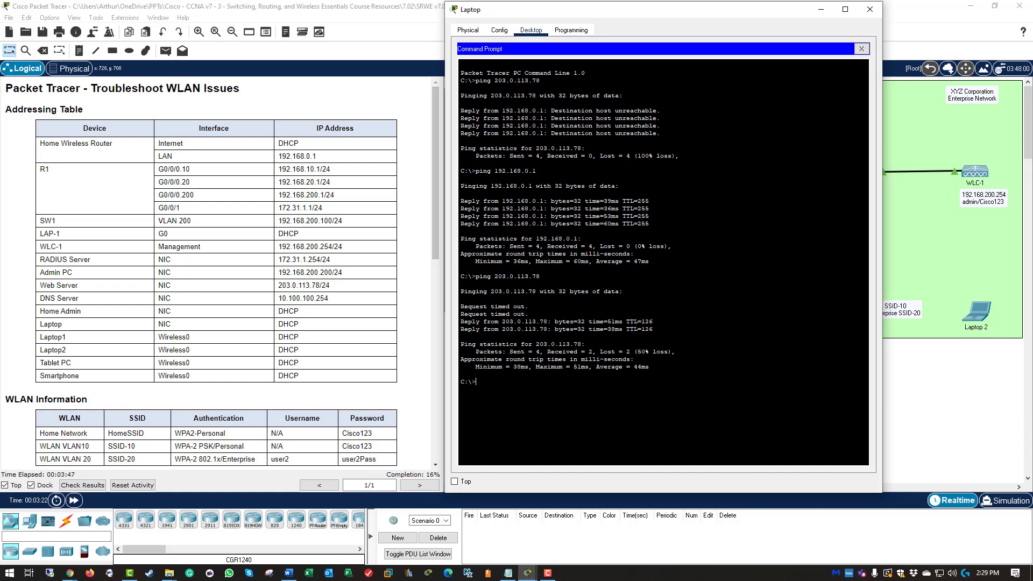
left_click_drag(669, 13, 405, 30)
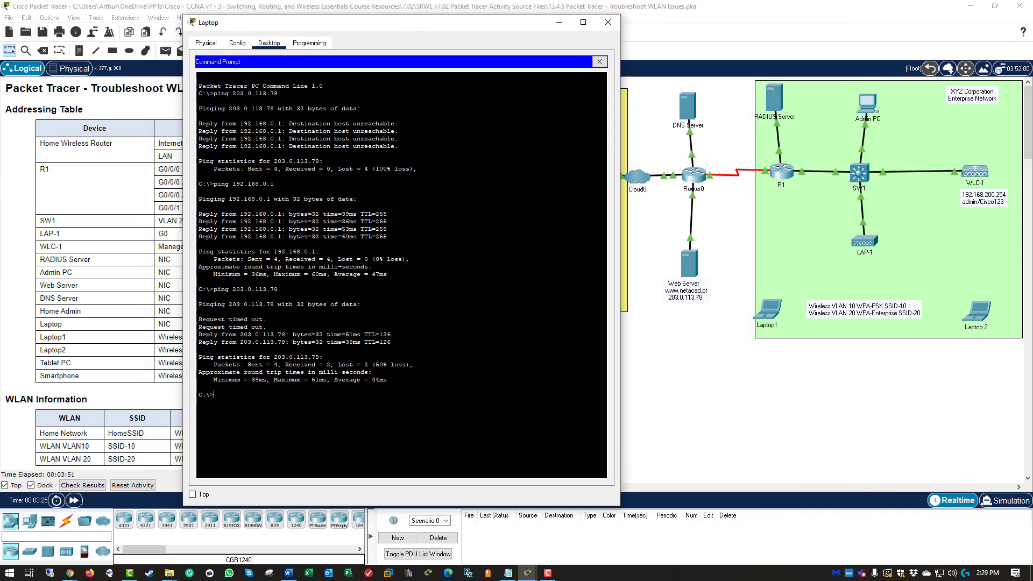
type("ping")
type(" www.new")
type("et")
type("acad.pt")
left_click_drag(471, 27, 697, 85)
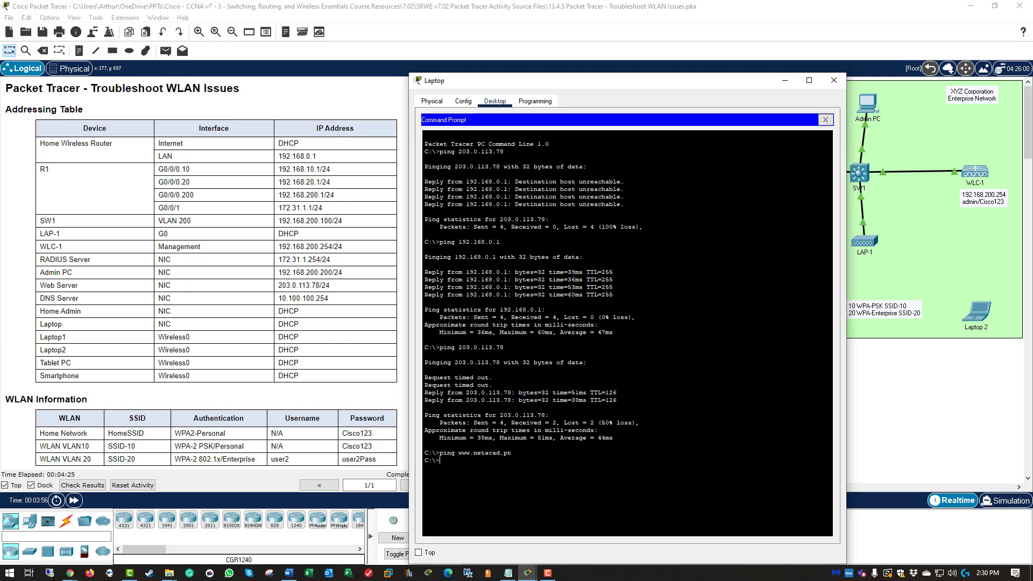
type("ing 10.100.100.254")
key("Return")
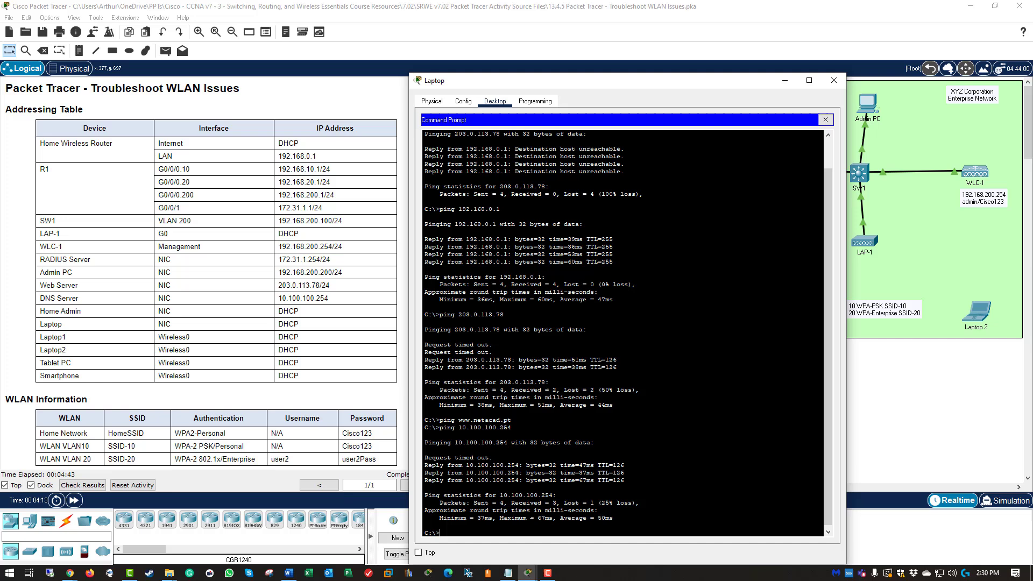
key("Up")
key("Up")
key("Return")
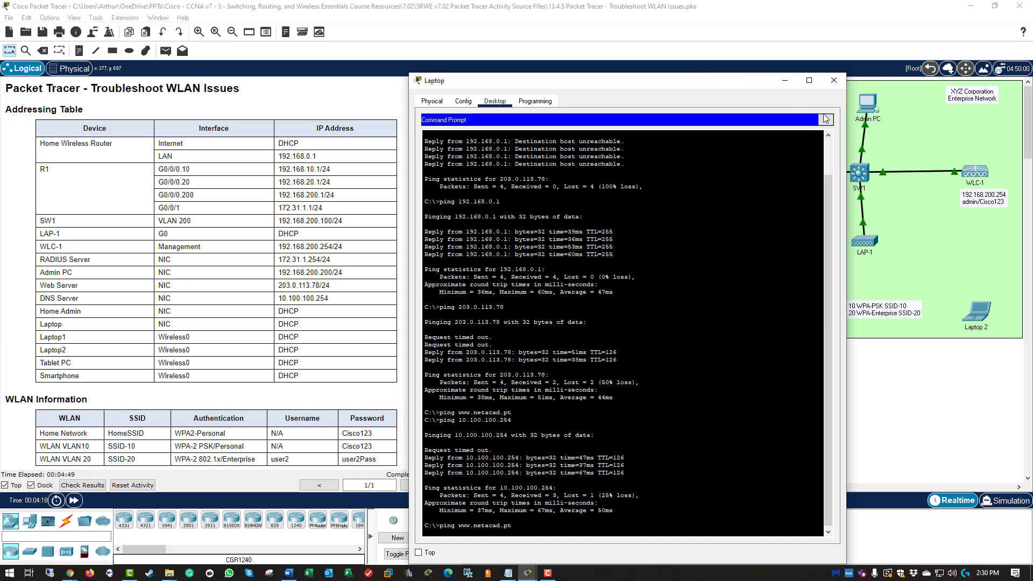
left_click(826, 119)
Step: Browse to 192.168.0.1 in the Laptop's browser and log in to the router's management page
left_click(792, 161)
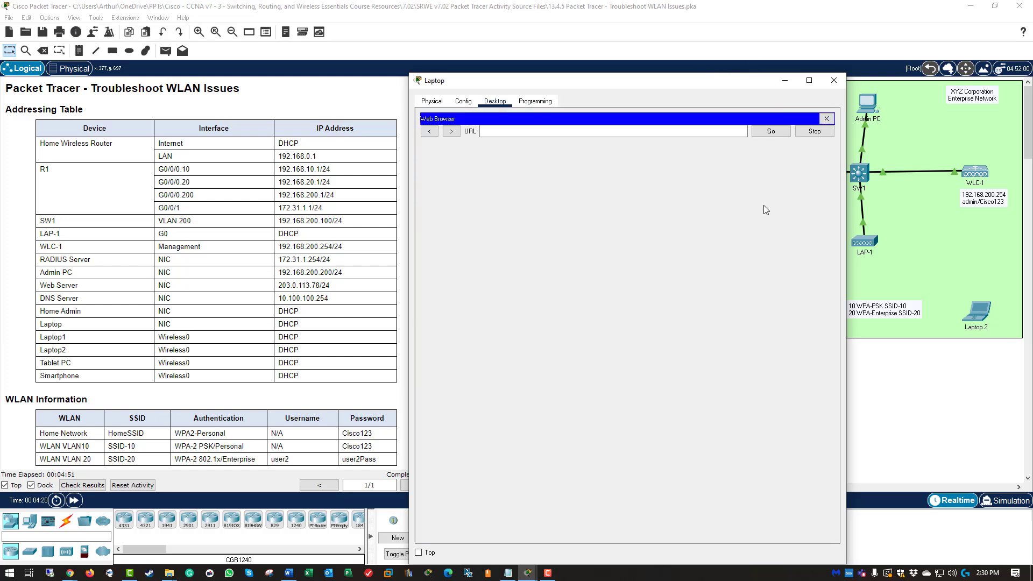
left_click(519, 130)
type("1")
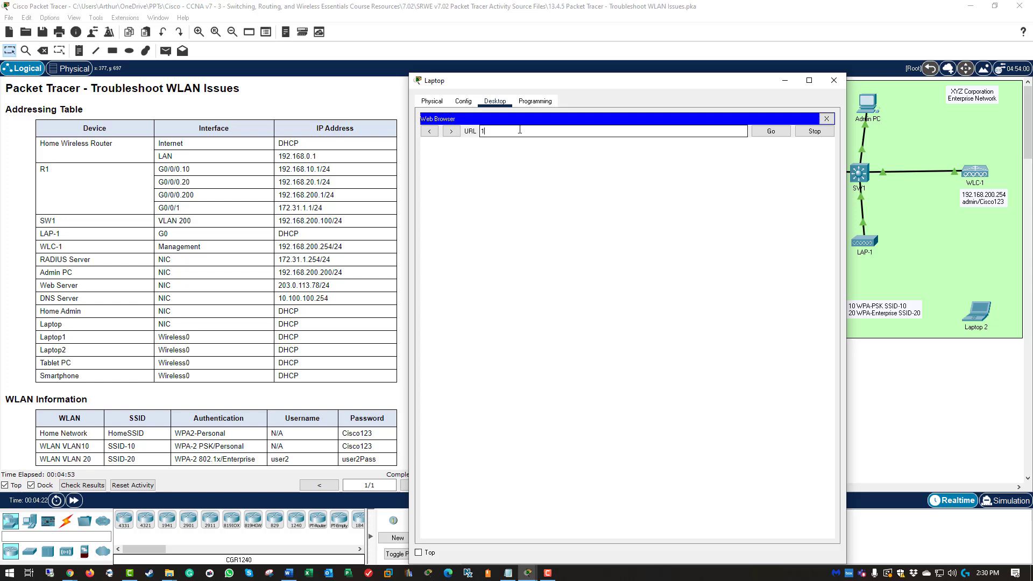
type("92.168.0")
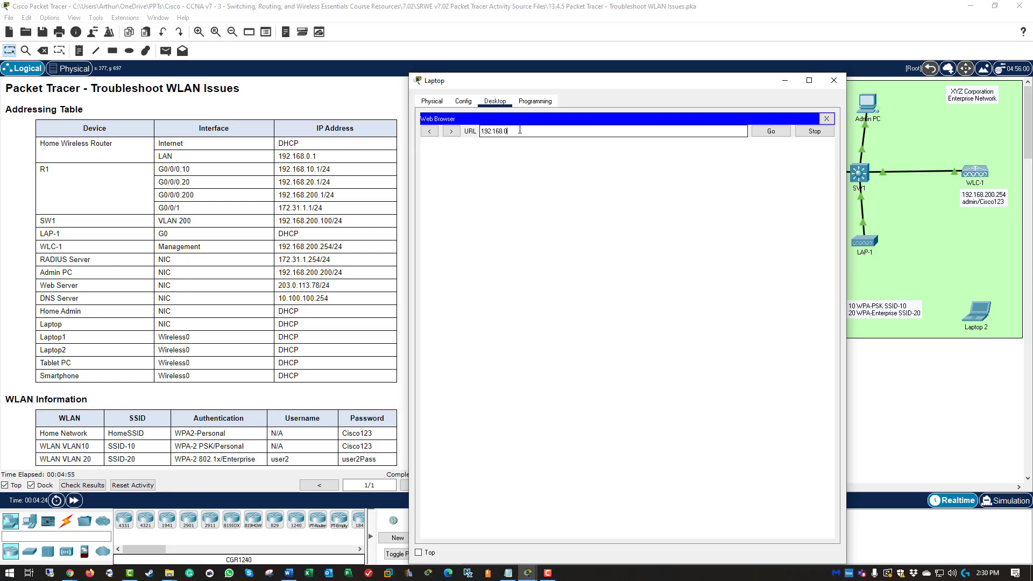
type(".1")
key("Return")
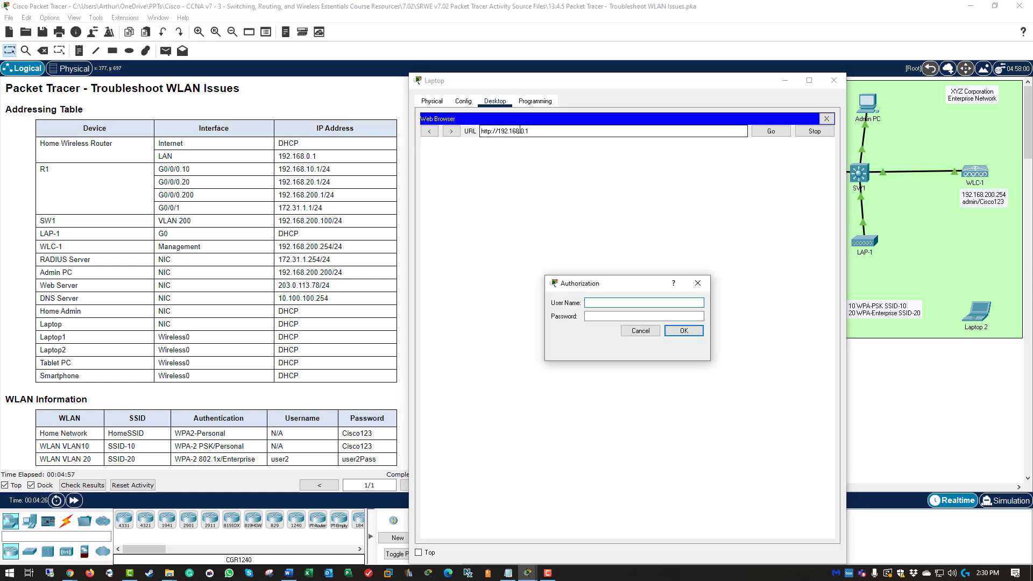
type("admin")
key("Tab")
type("Cisc")
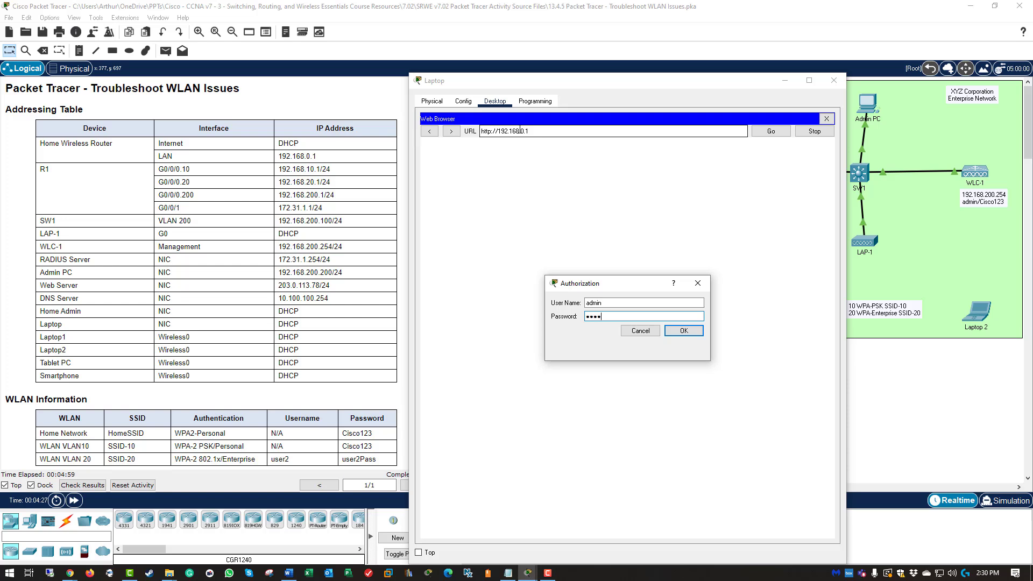
type("n")
key("Return")
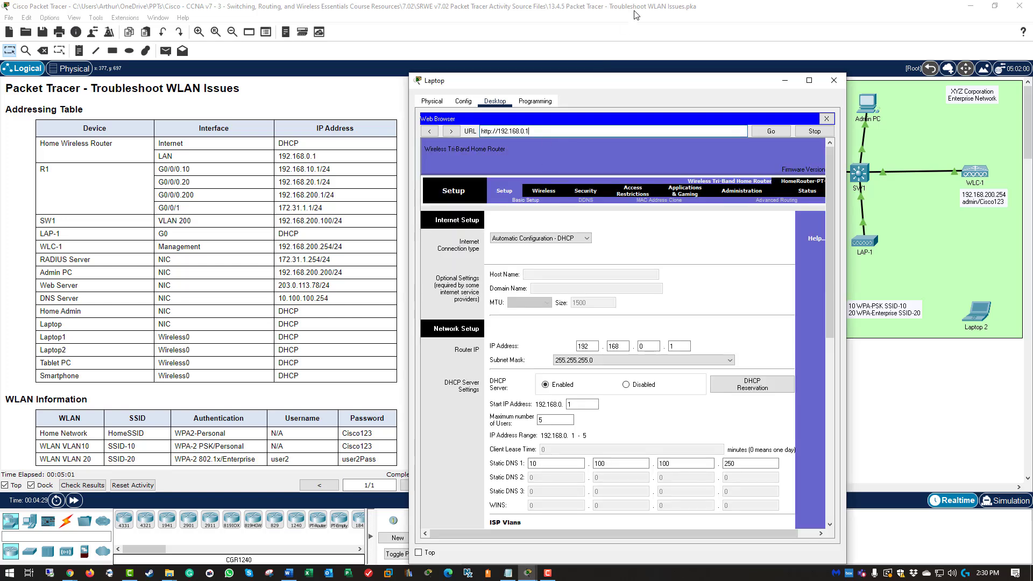
Step: Change Static DNS 1 from 10.100.100.250 to 10.100.100.254 and save the settings
left_click_drag(616, 84, 610, 29)
scroll(630, 220, "down", 1)
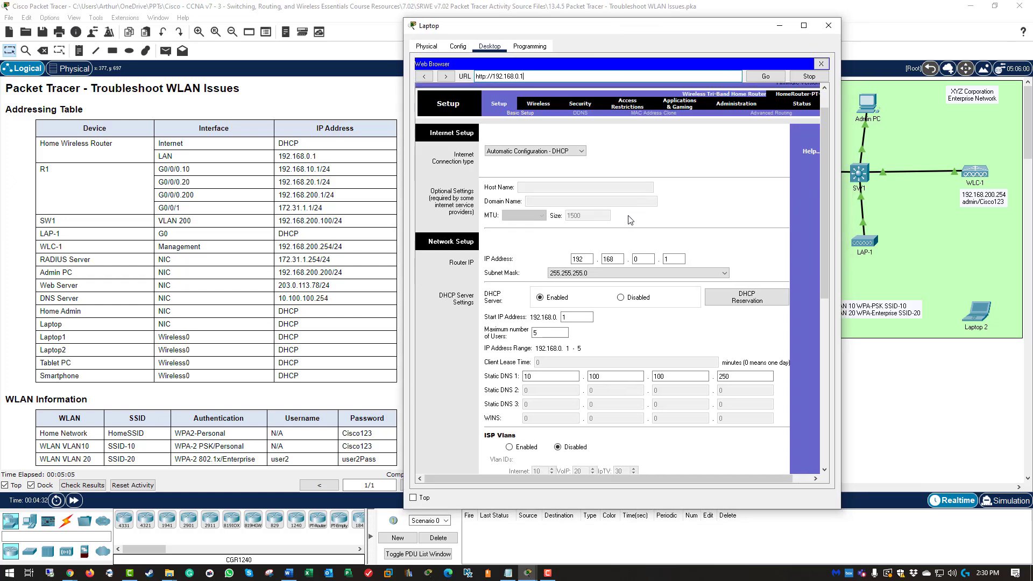
scroll(629, 220, "down", 2)
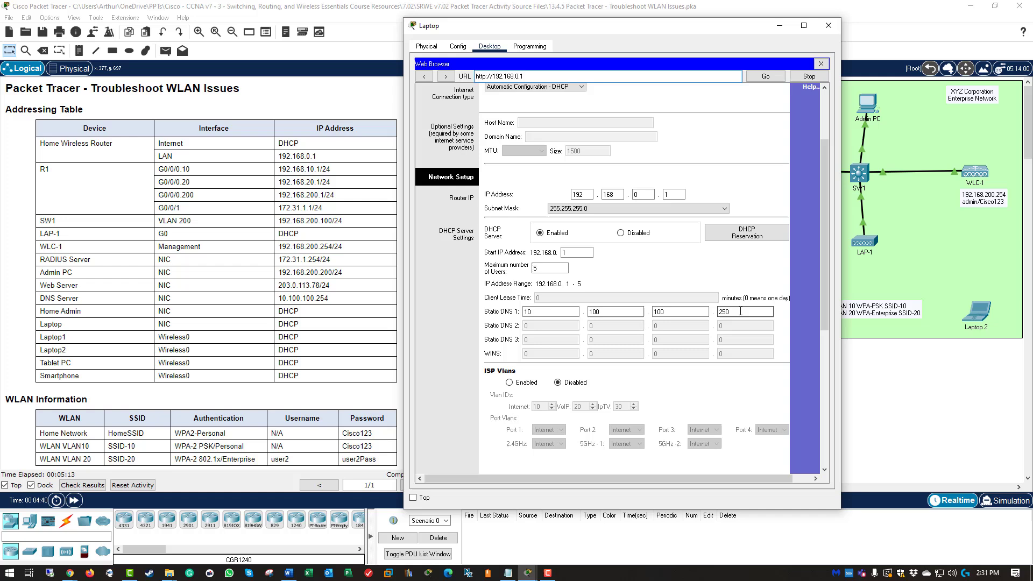
key("BackSpace")
type("4")
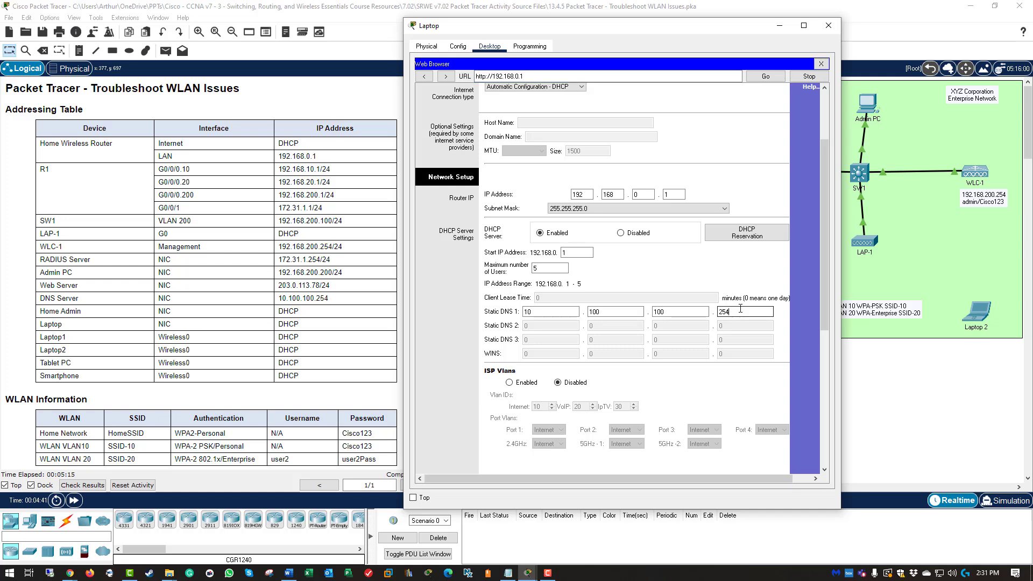
scroll(764, 317, "down", 5)
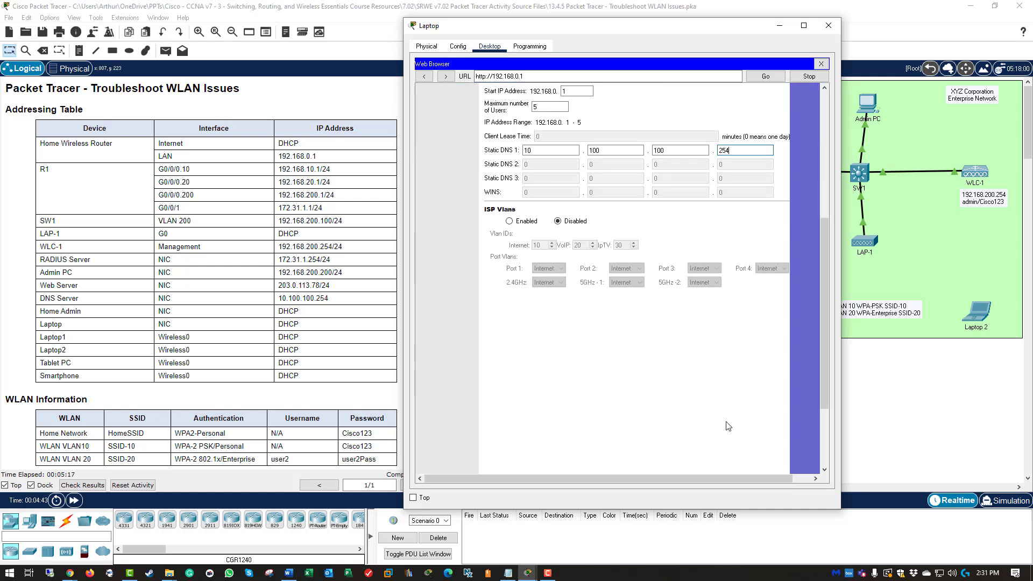
scroll(727, 426, "down", 3)
left_click(665, 453)
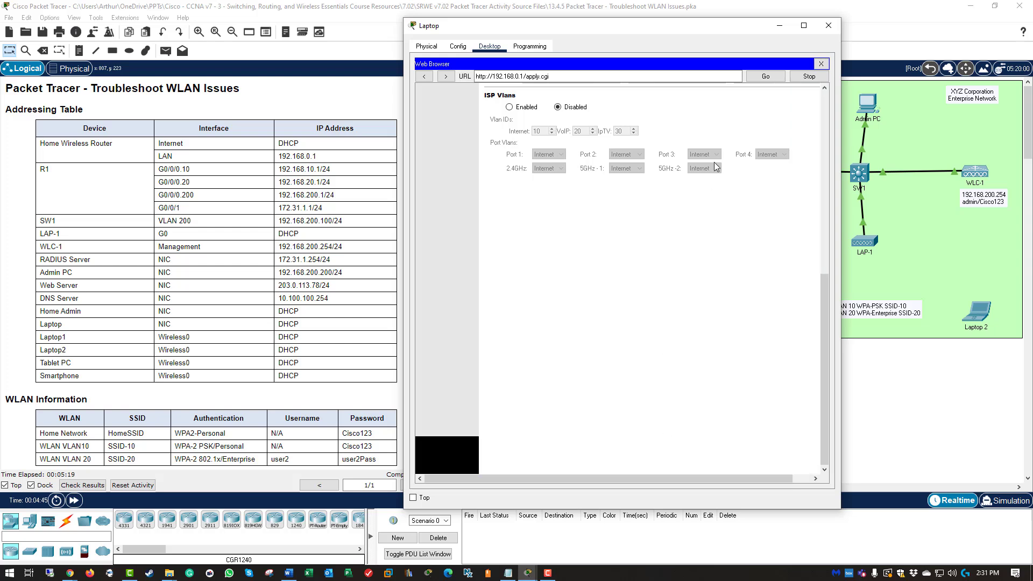
Step: Run ipconfig /all on the Laptop and check its DNS server entry, still 10.100.100.250
left_click(820, 64)
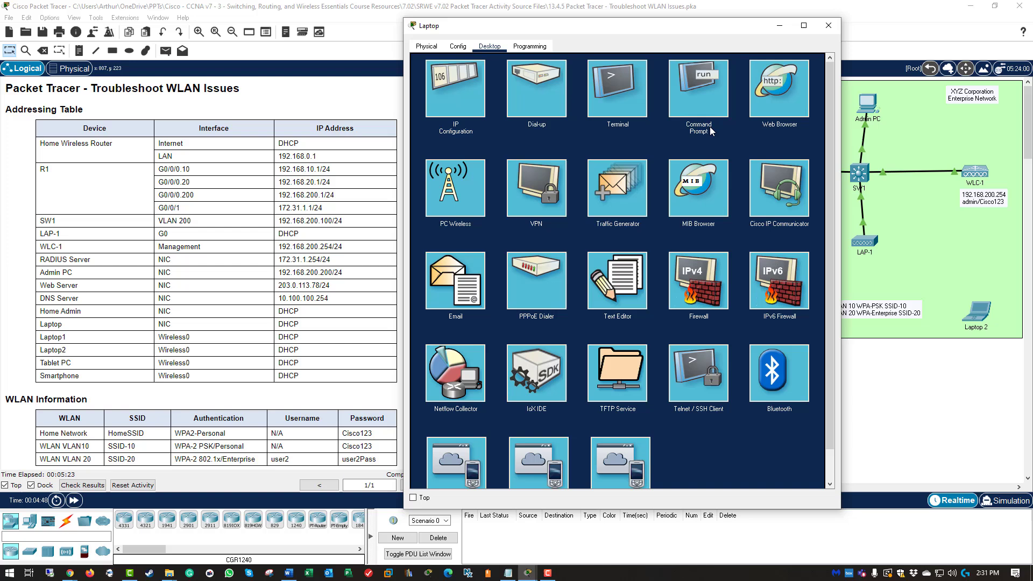
left_click(672, 92)
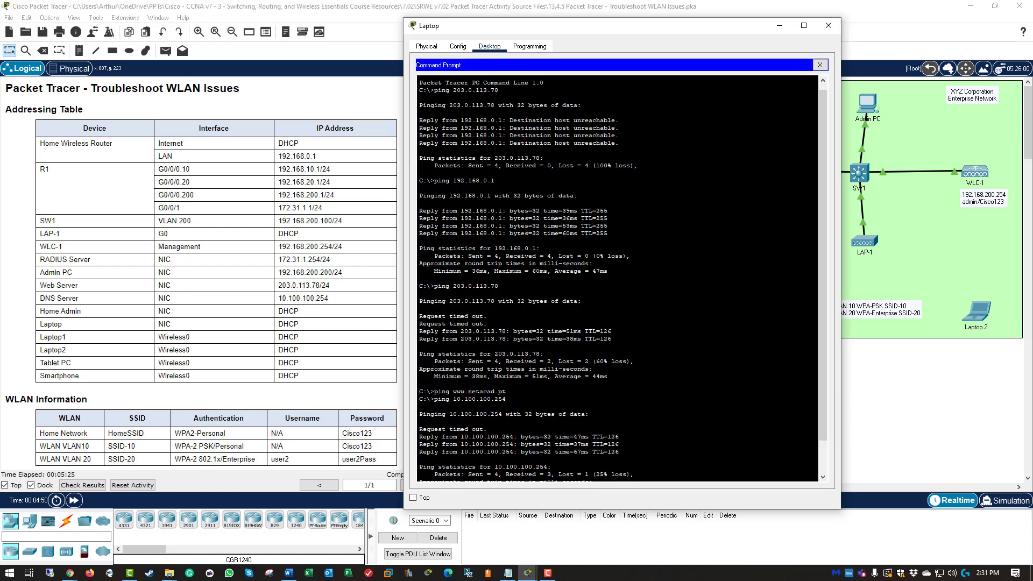
scroll(573, 332, "down", 3)
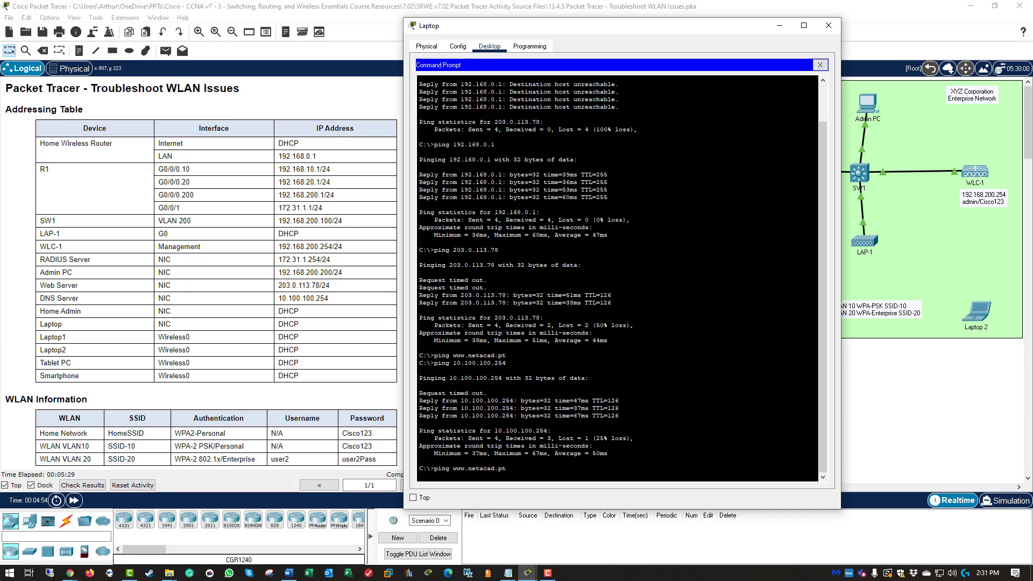
key("Return")
key("Return")
key("Return")
key("Return")
key("Return")
key("Return")
key("Return")
key("Return")
key("Return")
key("Return")
key("Return")
key("Return")
key("Return")
key("Return")
key("Return")
key("Return")
key("Return")
key("Return")
key("Return")
key("Return")
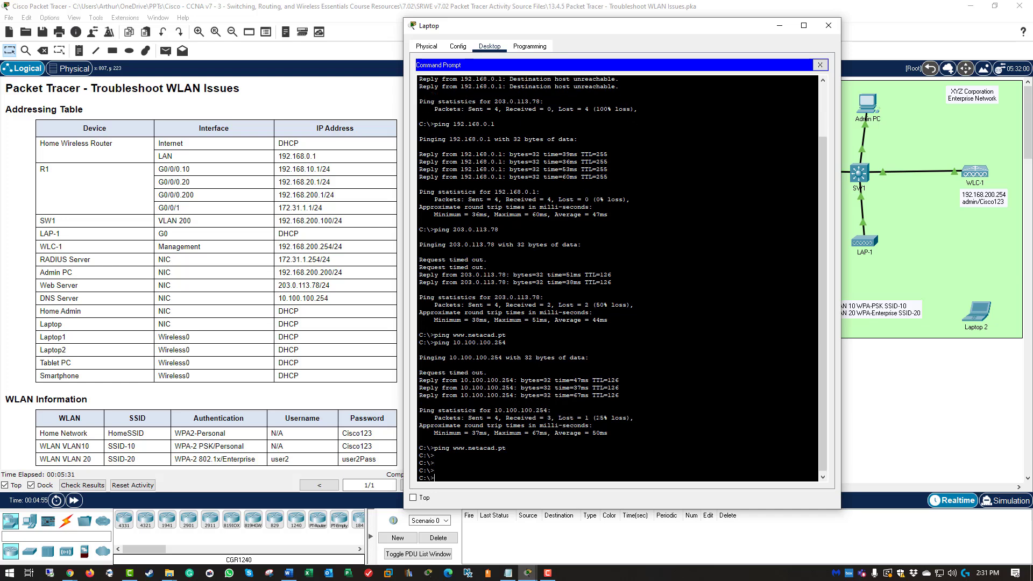
key("Return")
key("Return")
key("Return")
key("Return")
key("Return")
key("Return")
key("Return")
type("ip")
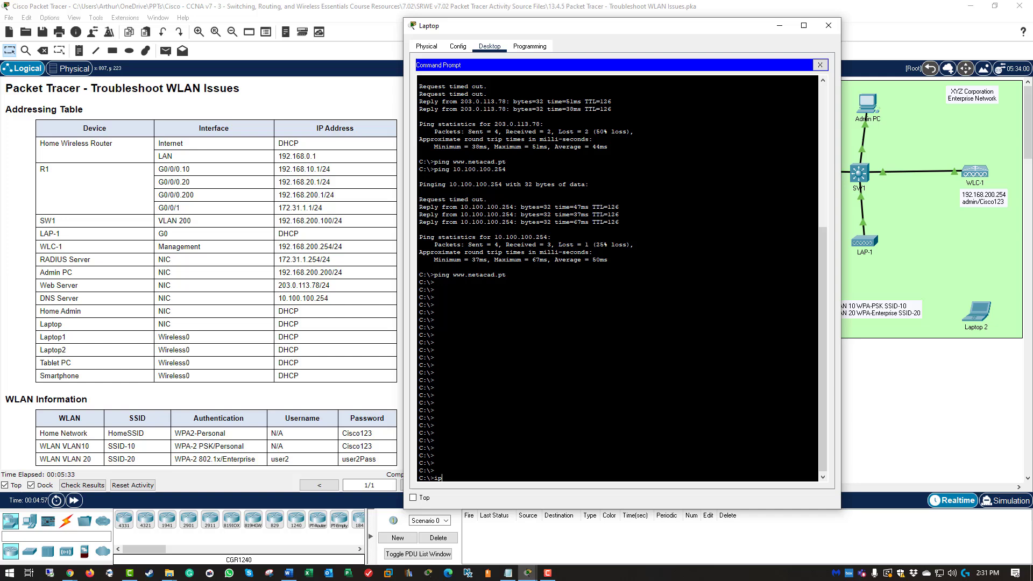
type("config /all")
key("Return")
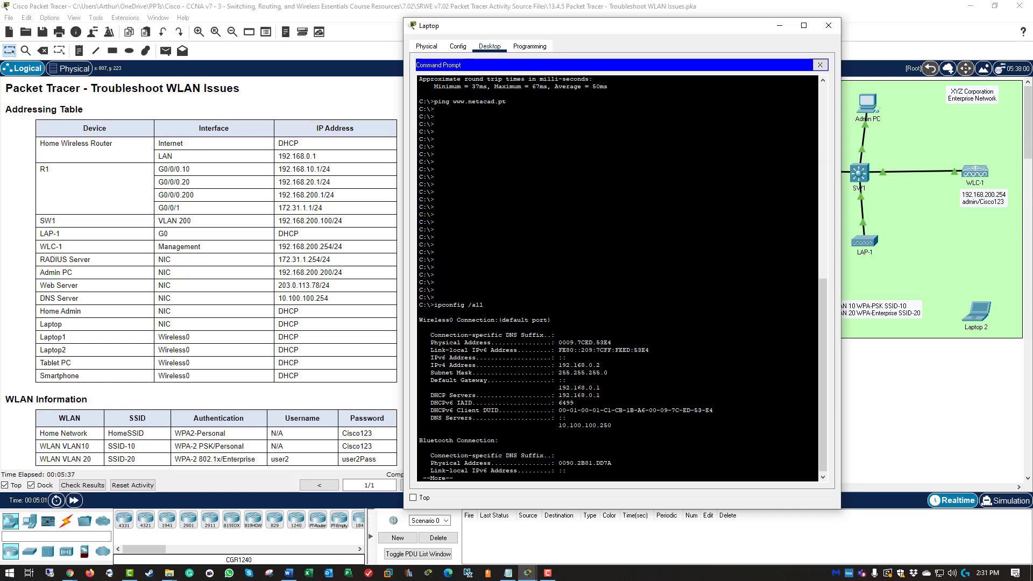
left_click_drag(558, 425, 611, 425)
left_click(612, 425)
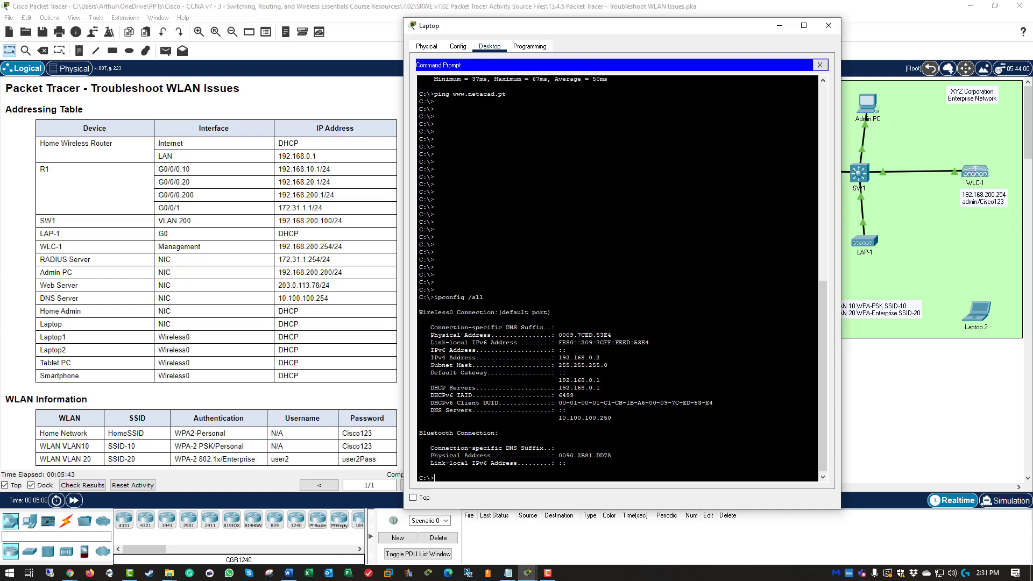
Step: Renew the Laptop's DHCP lease by switching IP Configuration to Static and back to DHCP
left_click(820, 65)
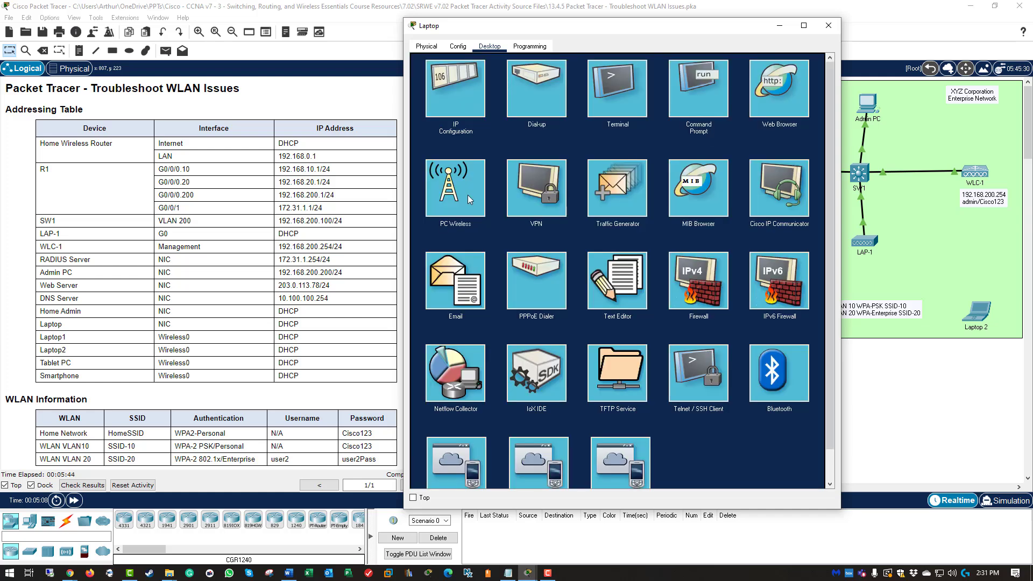
left_click(451, 95)
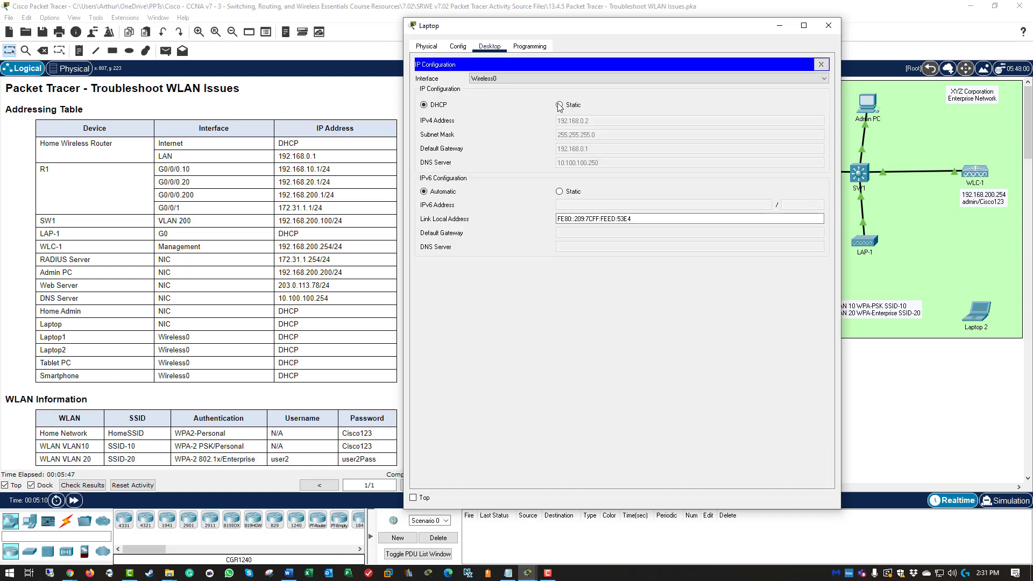
left_click(559, 106)
left_click(439, 105)
left_click(821, 64)
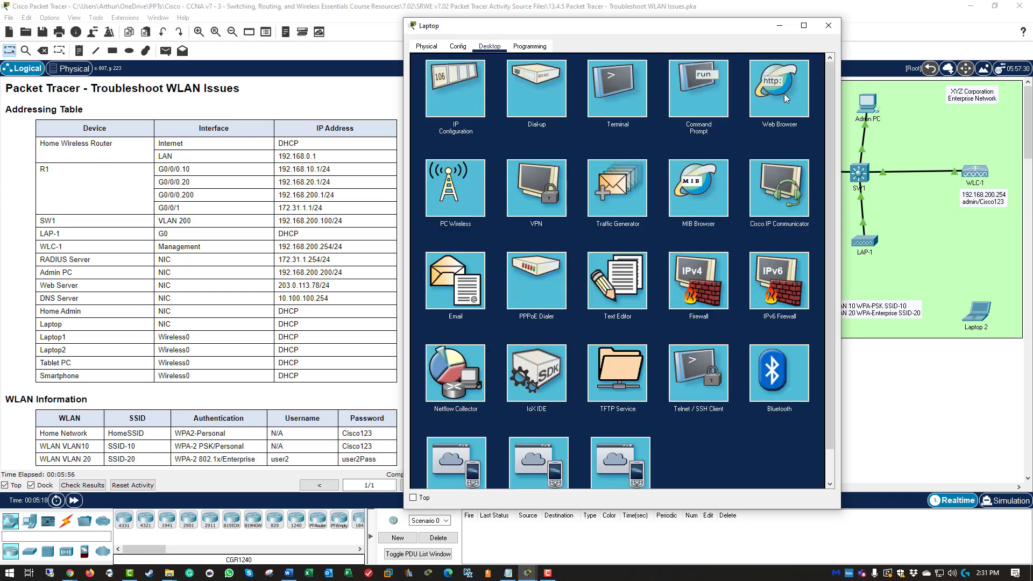
left_click(695, 94)
key("Return")
key("Return")
key("Return")
key("Return")
key("Return")
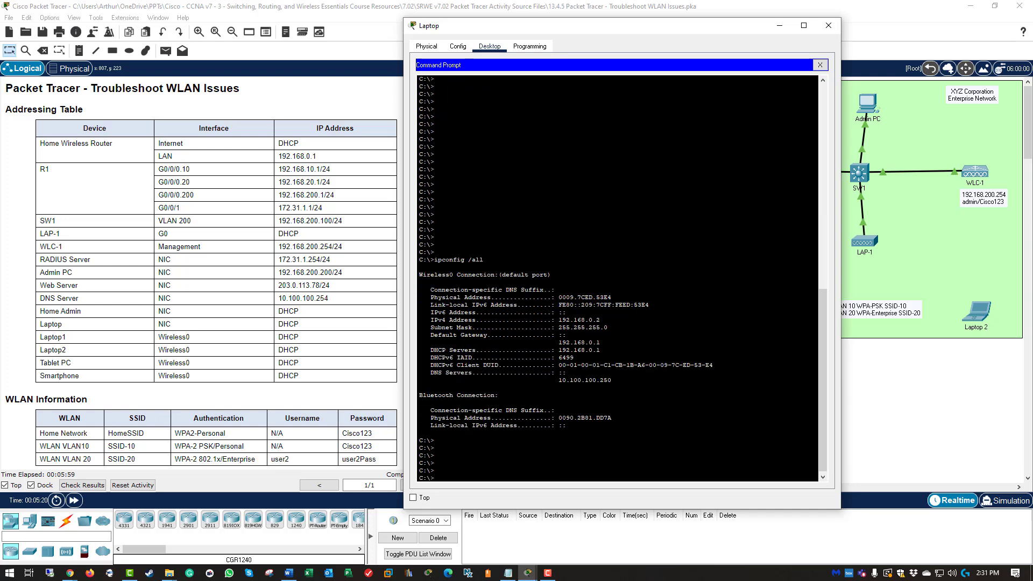
type("ping www.netacad.pt")
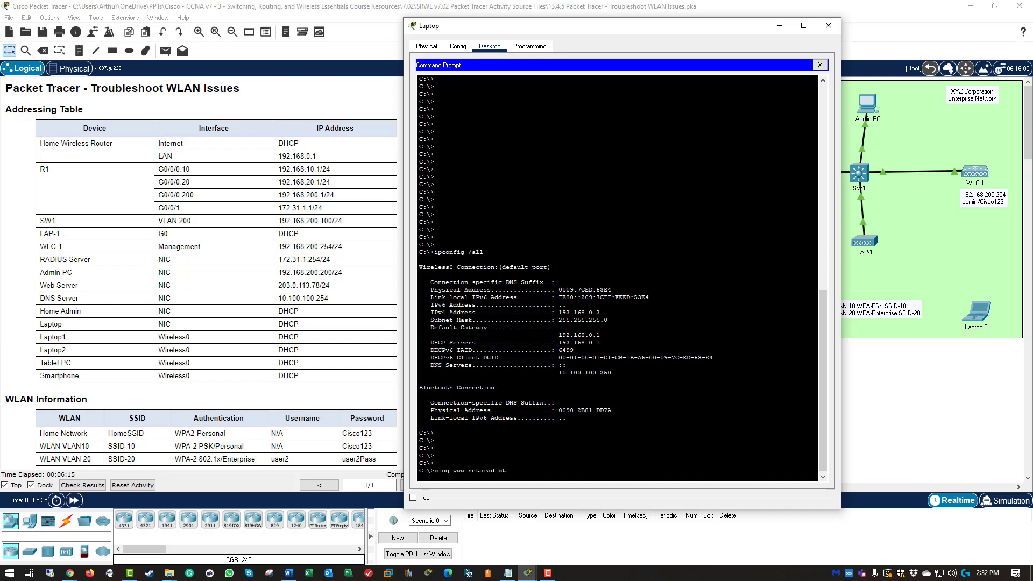
key("Return")
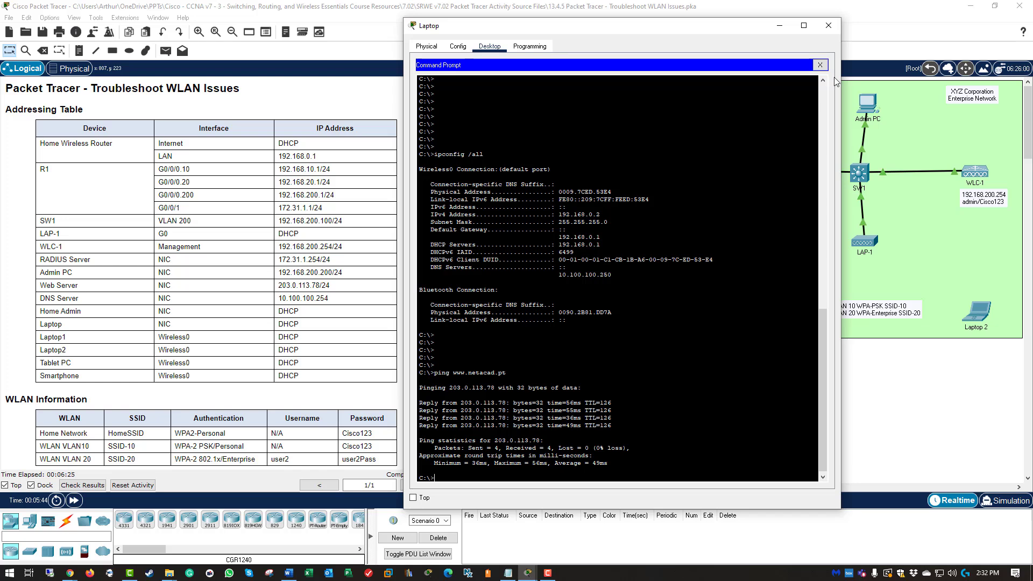
left_click(828, 25)
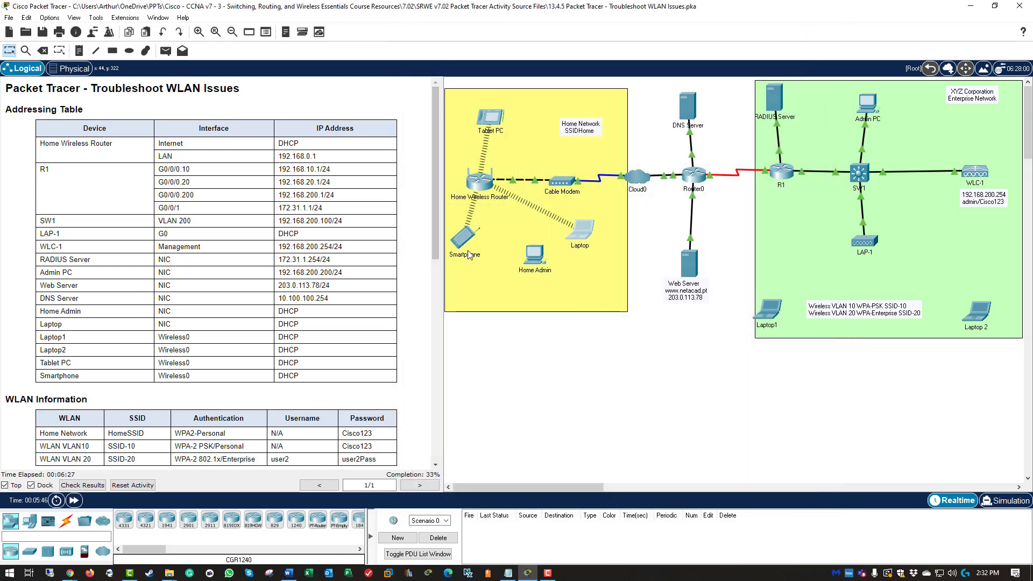
left_click(461, 240)
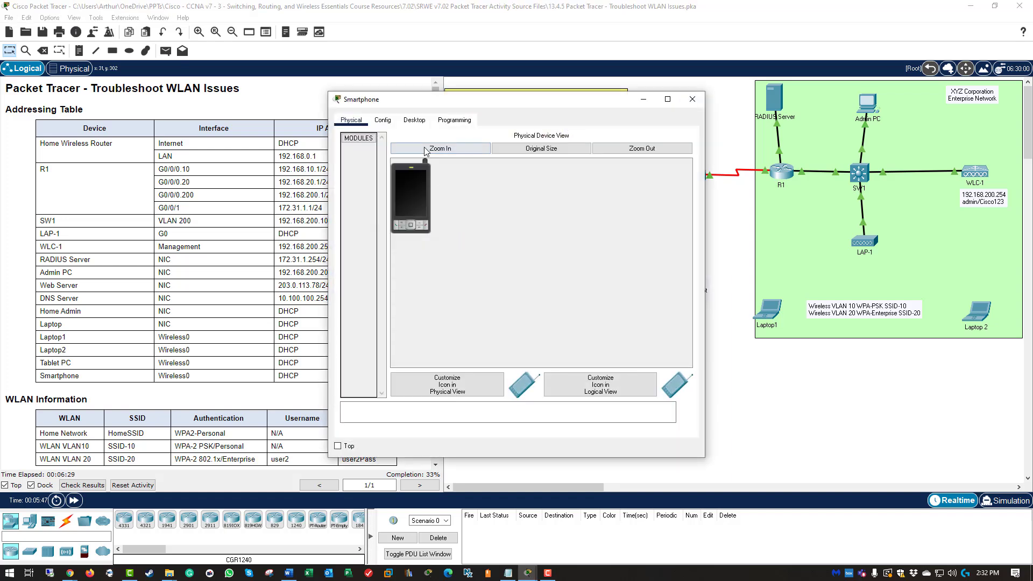
left_click(412, 121)
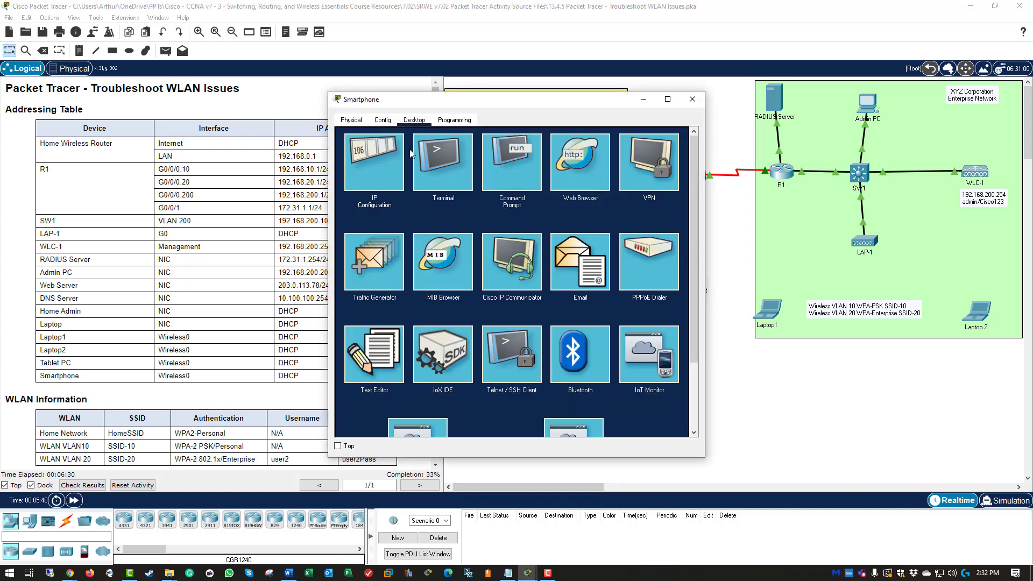
left_click(509, 173)
type("ping www.")
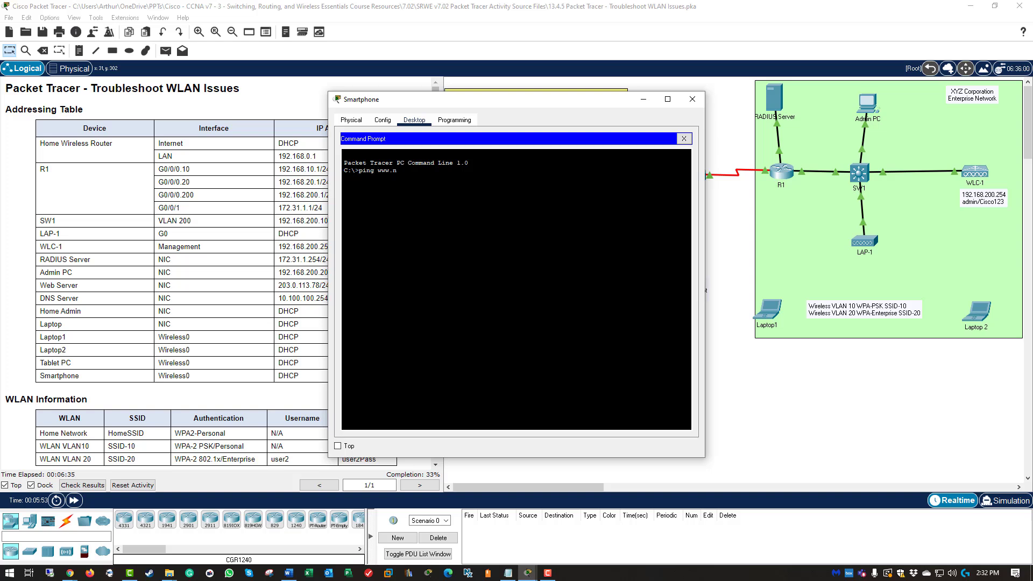
type("netacad.pt")
key("Return")
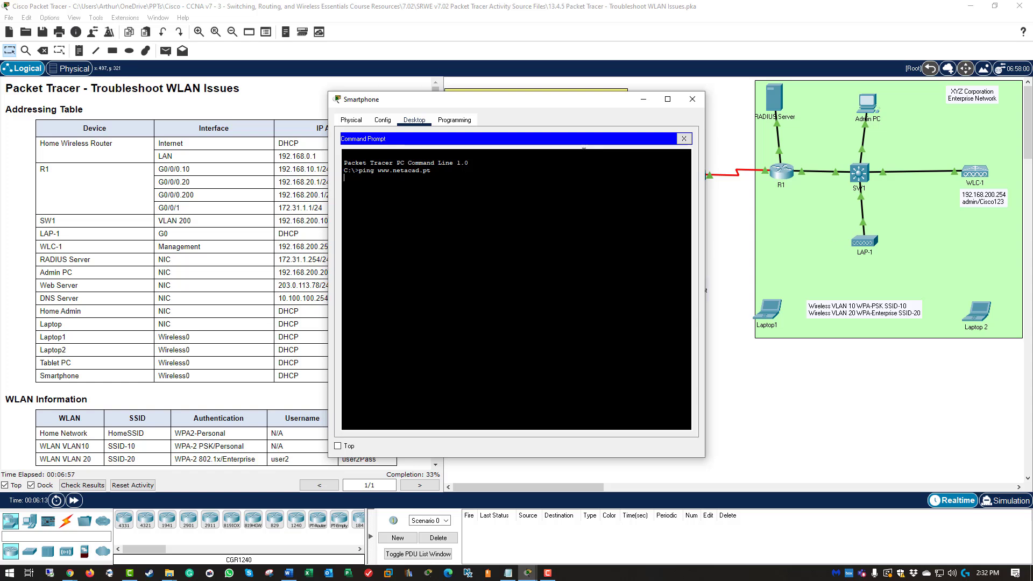
left_click(683, 138)
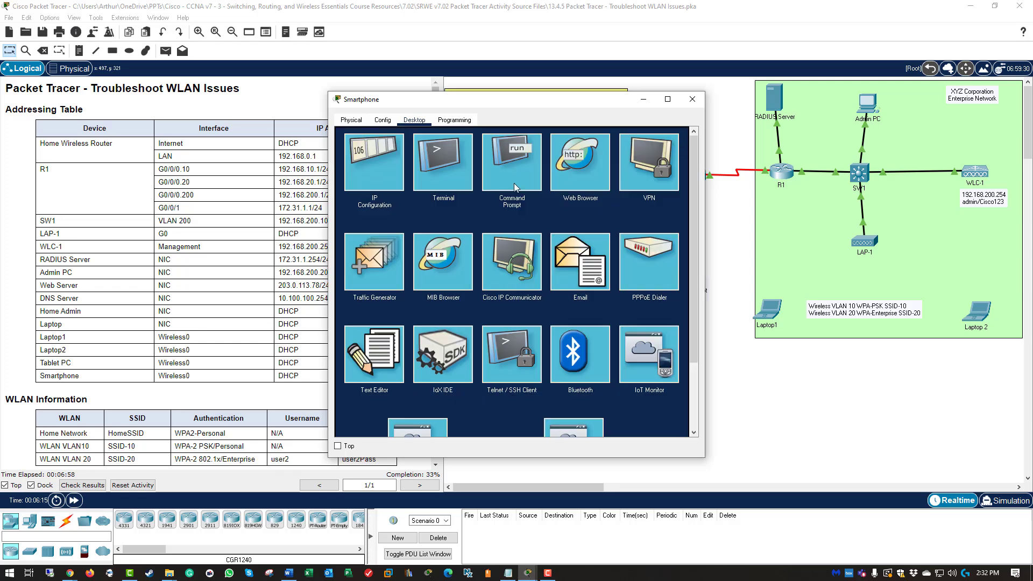
Step: Renew the Smartphone's DHCP lease via Static then DHCP, and rerun the ping with 4 of 4 replies
left_click(363, 174)
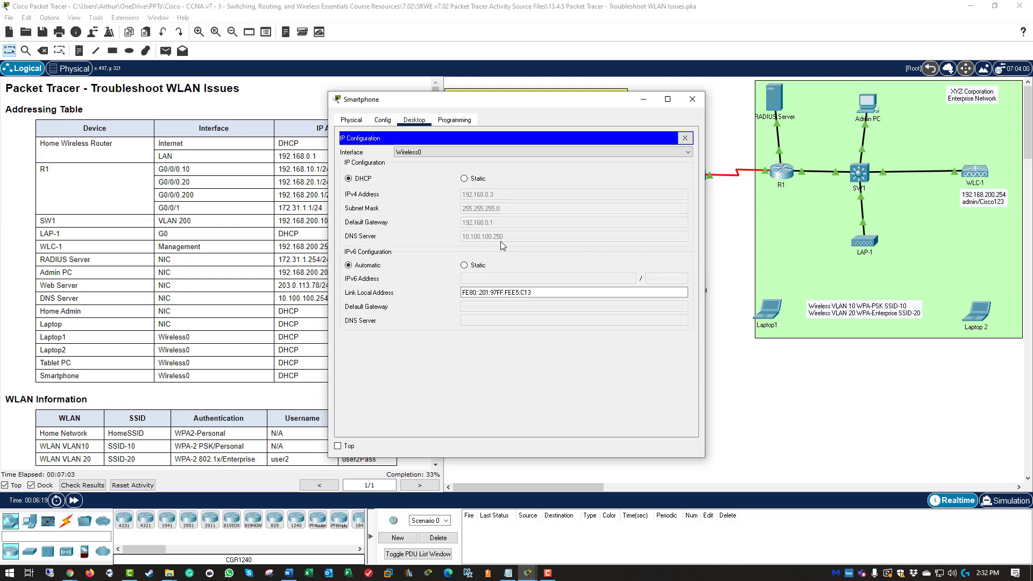
left_click(463, 179)
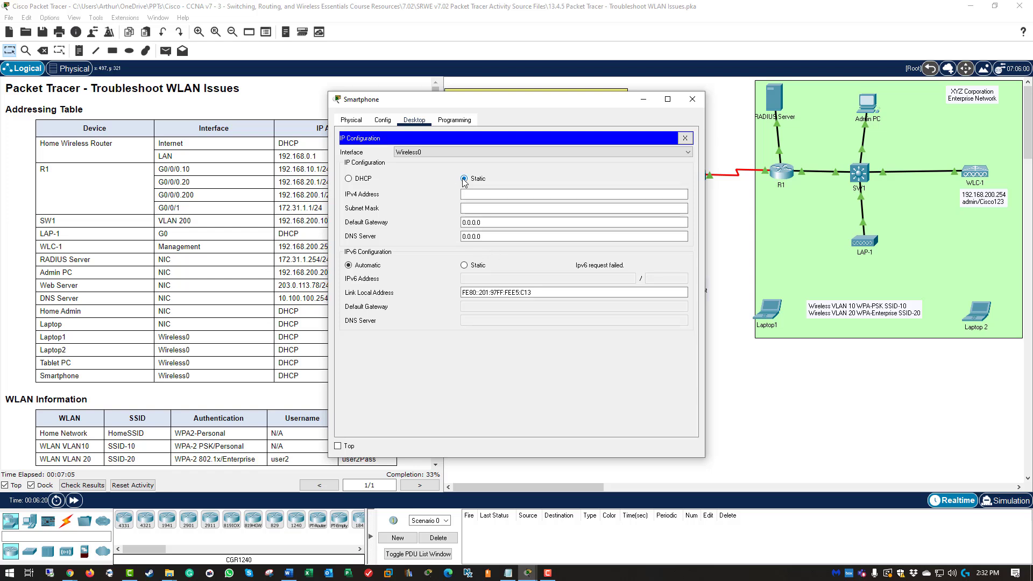
left_click(360, 182)
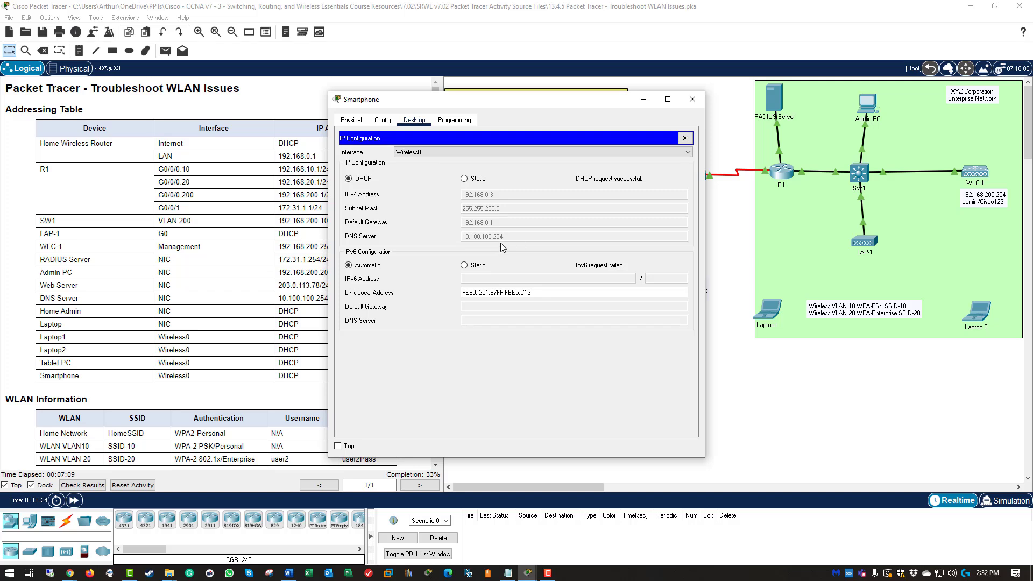
left_click(685, 139)
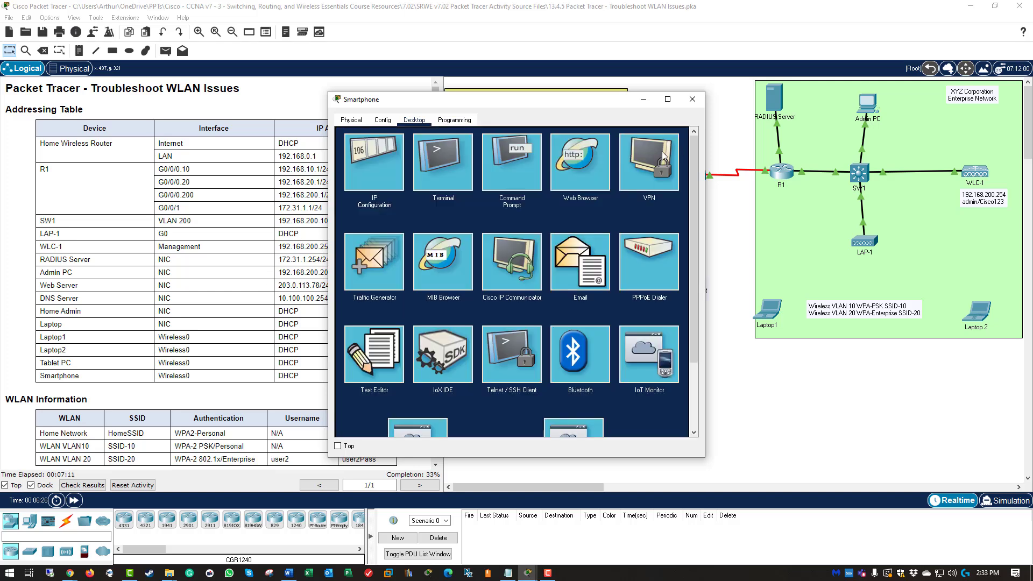
left_click(511, 162)
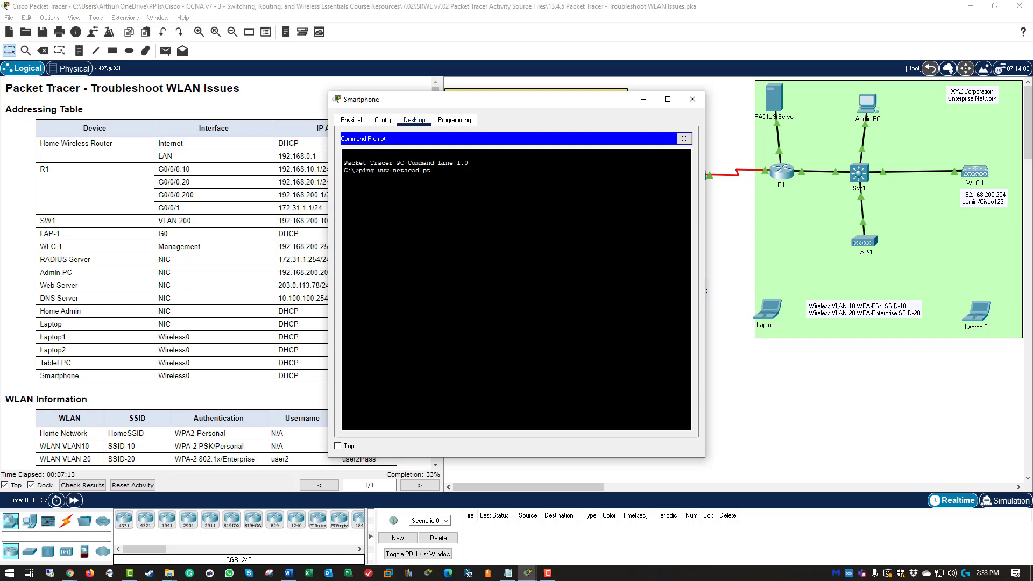
key("Up")
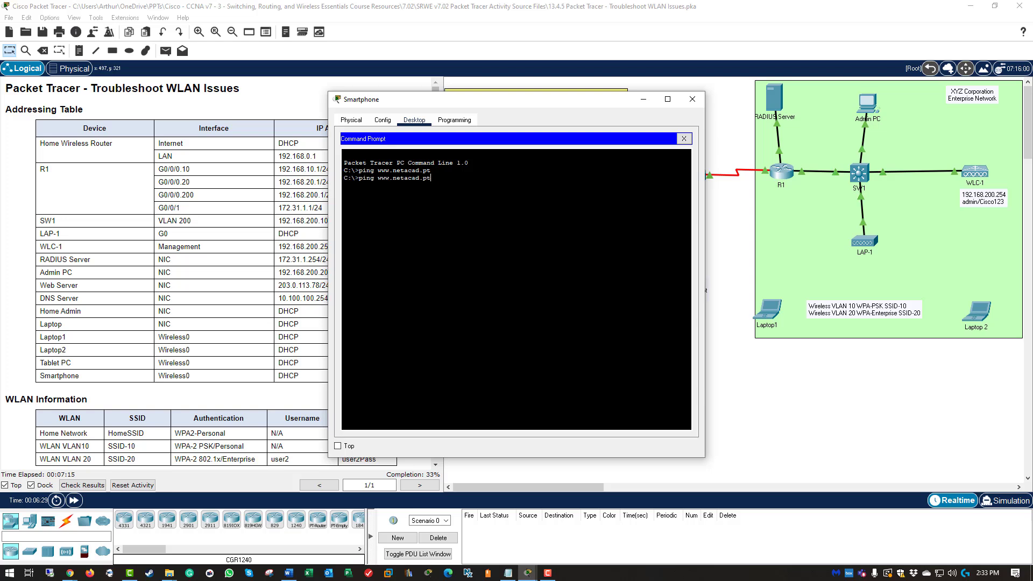
key("Return")
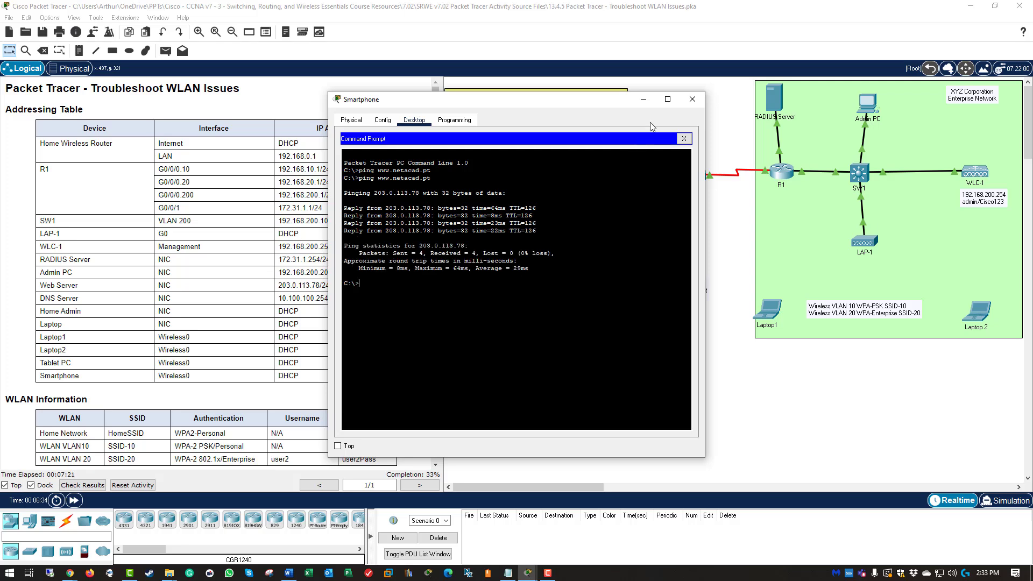
left_click(693, 98)
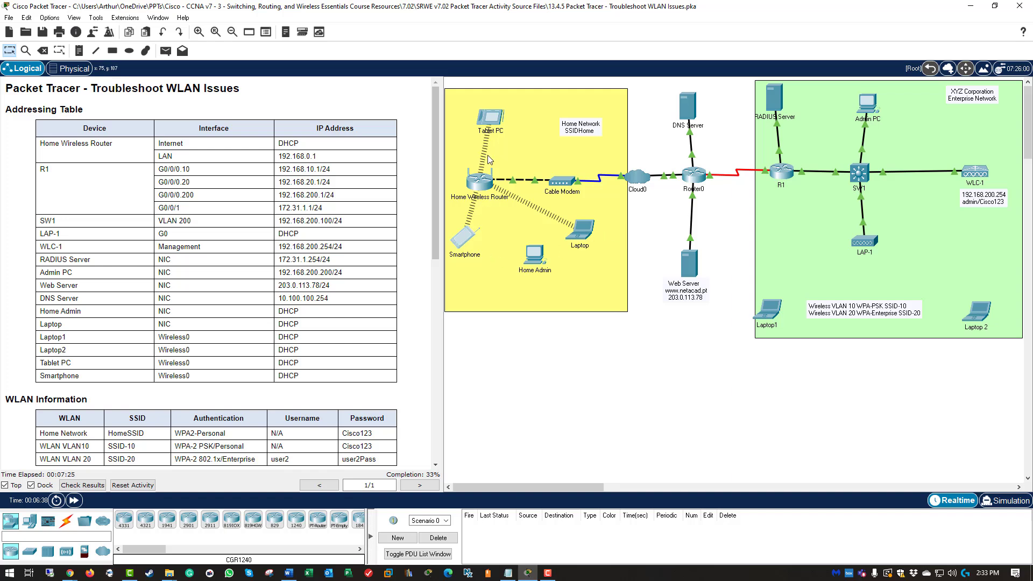
Step: Switch the Tablet PC's IP configuration to DHCP
left_click(487, 124)
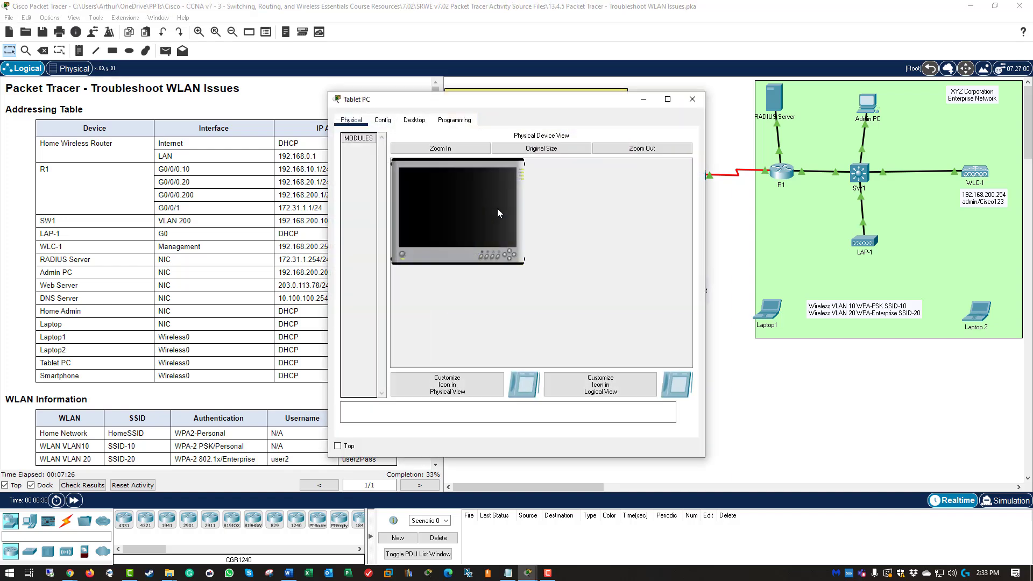
left_click(412, 119)
left_click(379, 158)
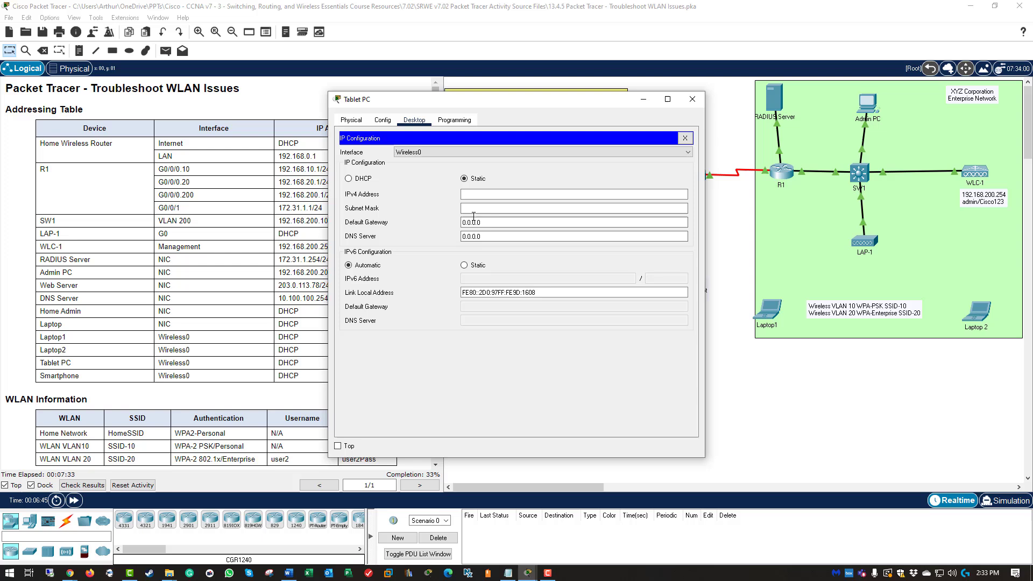
left_click(369, 179)
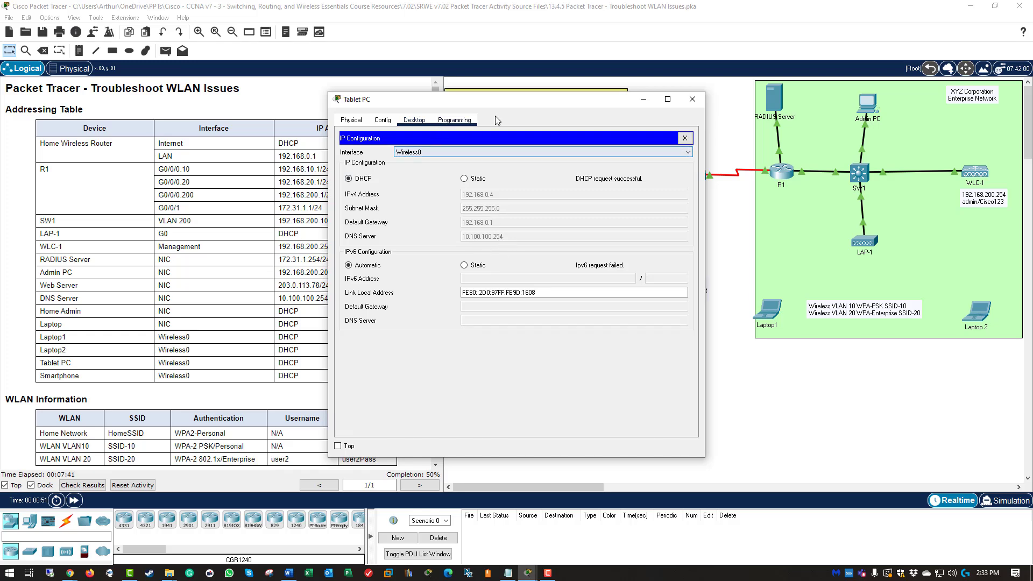
left_click(684, 138)
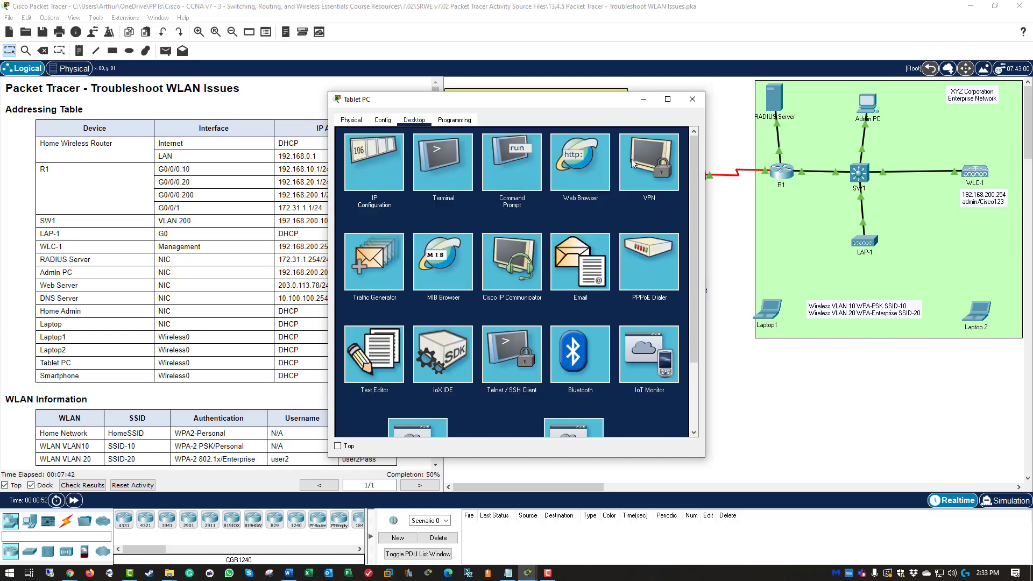
left_click(505, 170)
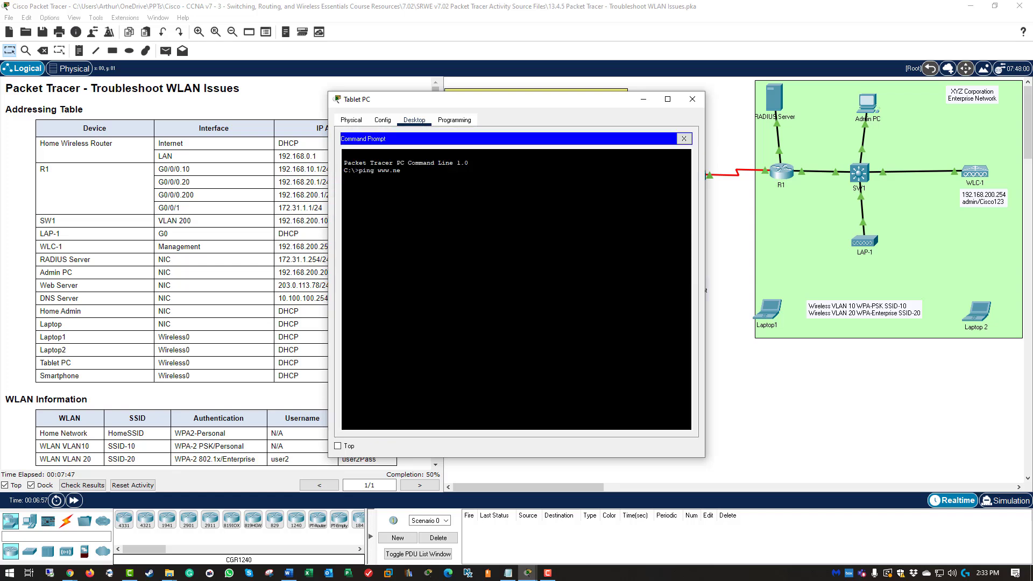
type("ping www.netacad.pt")
key("Return")
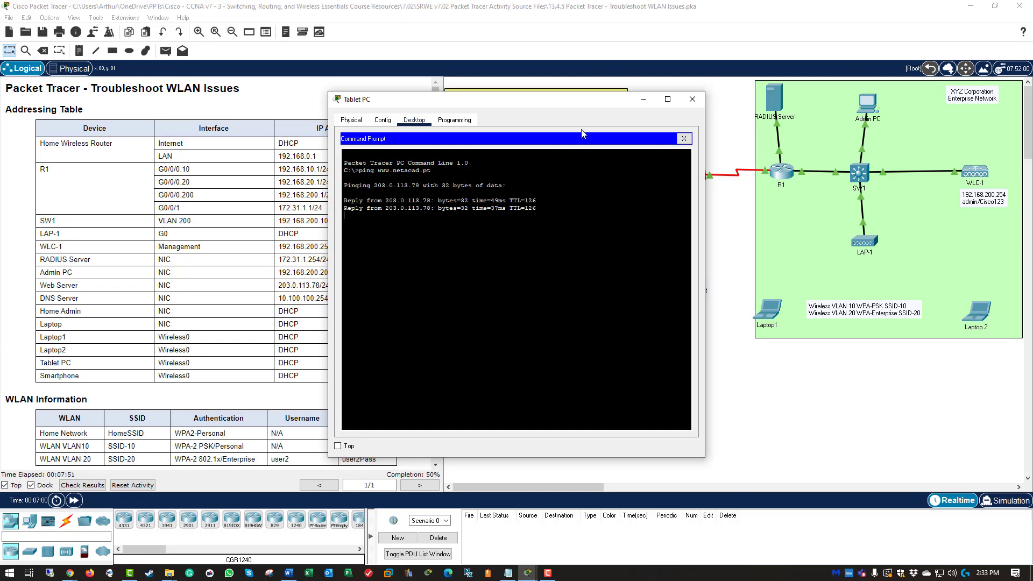
left_click(693, 100)
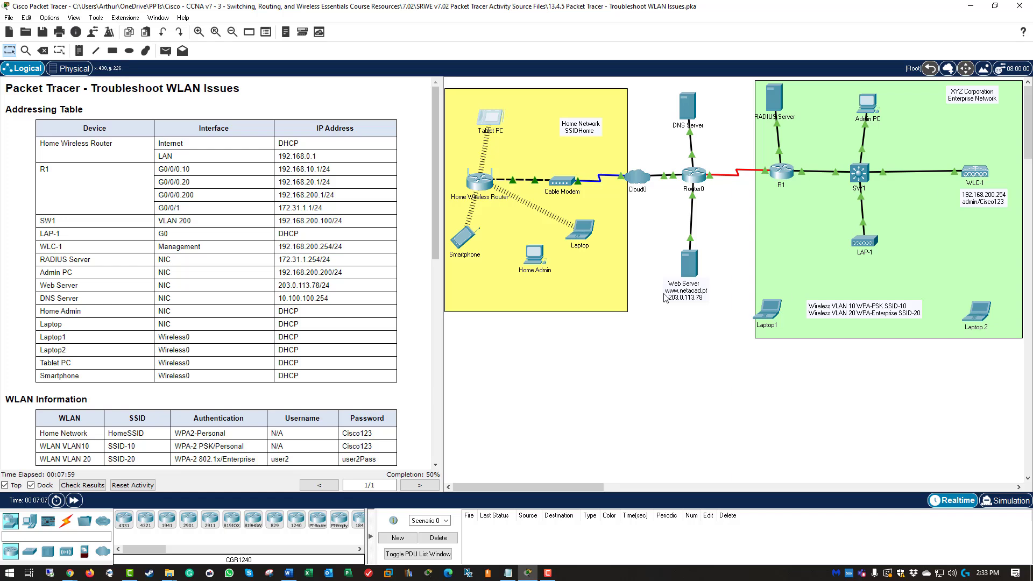
scroll(309, 211, "down", 10)
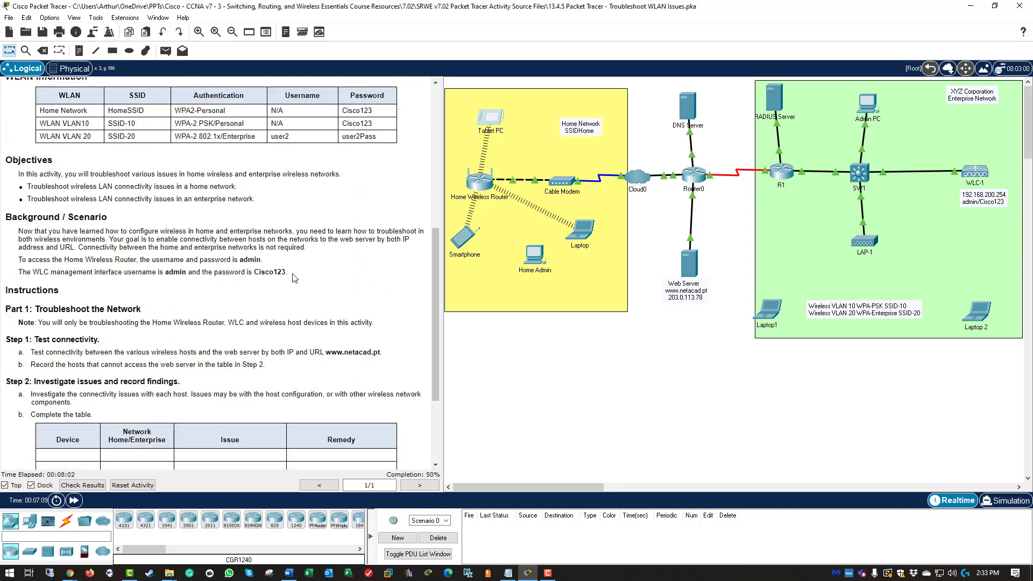
scroll(222, 309, "down", 4)
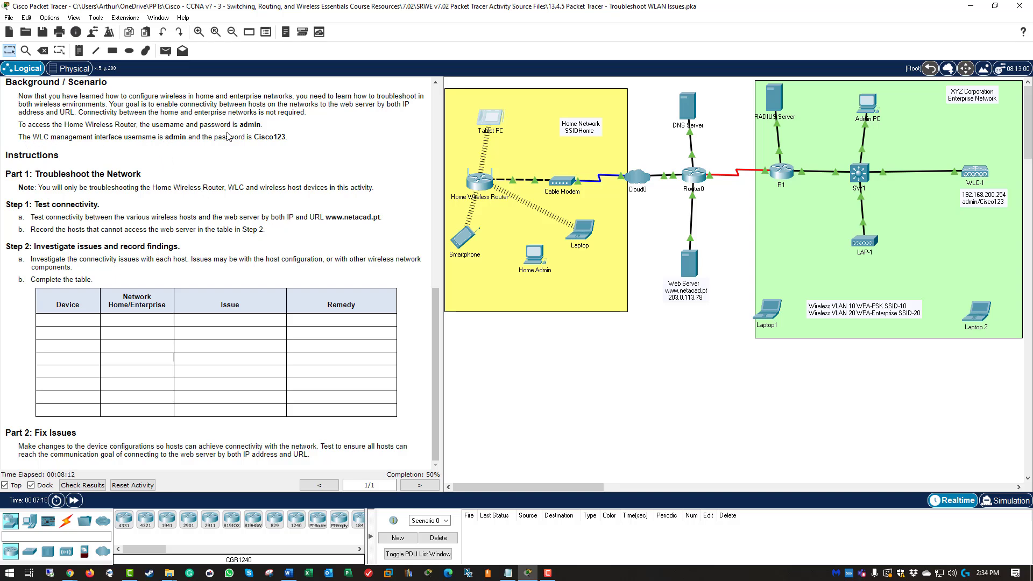
left_click_drag(163, 137, 291, 147)
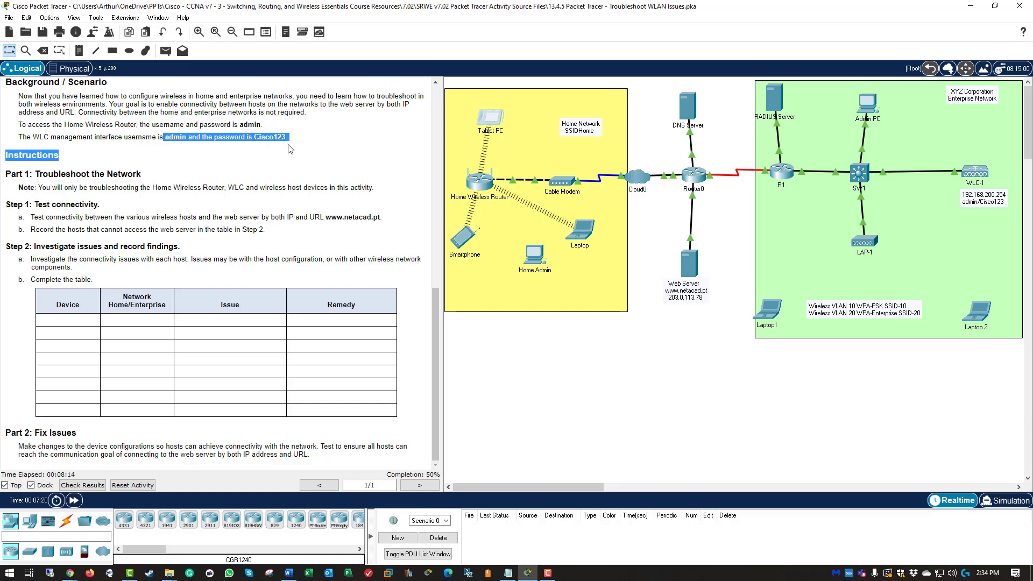
scroll(283, 218, "up", 15)
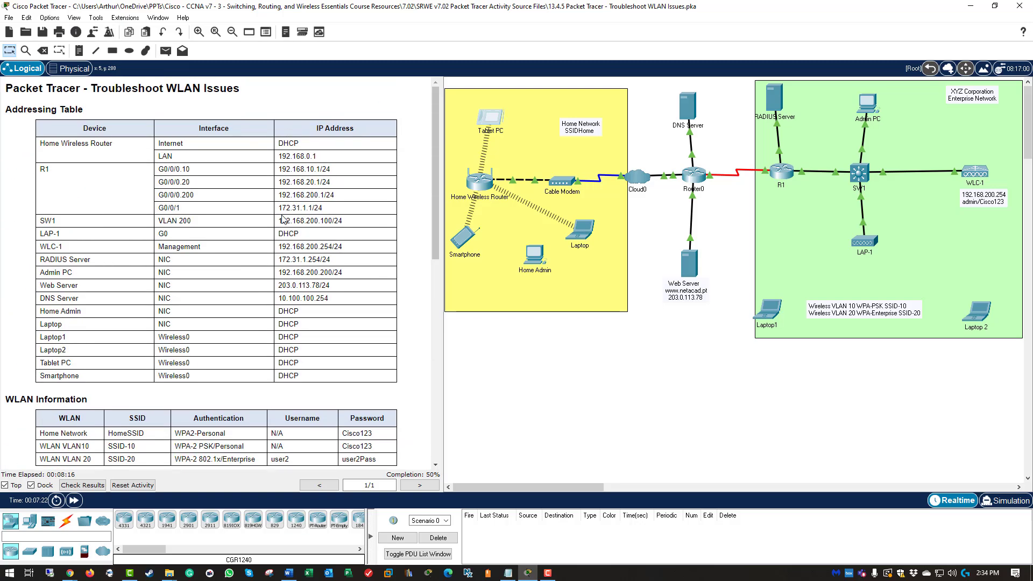
left_click(865, 110)
left_click(415, 120)
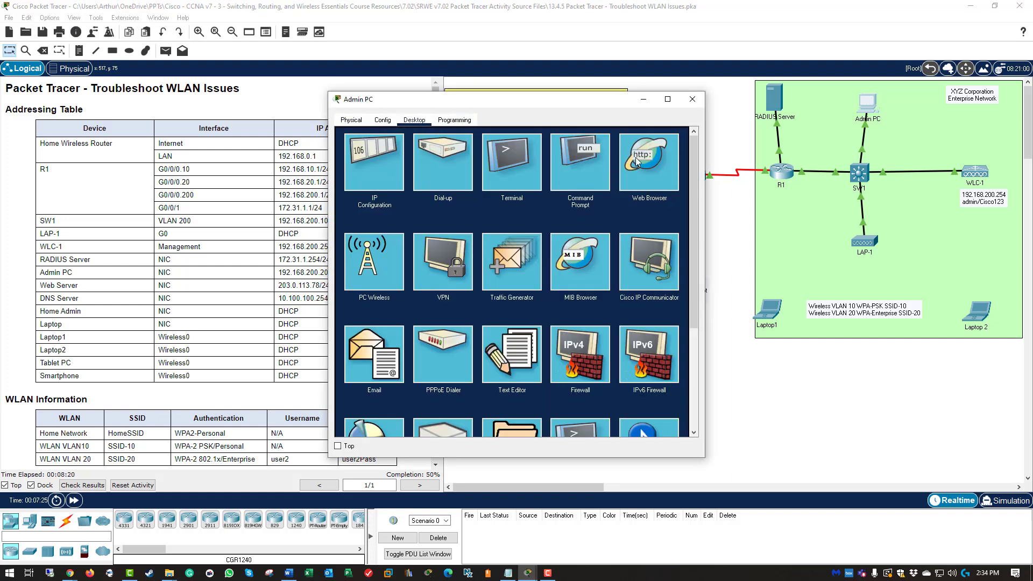
left_click(636, 161)
left_click(442, 152)
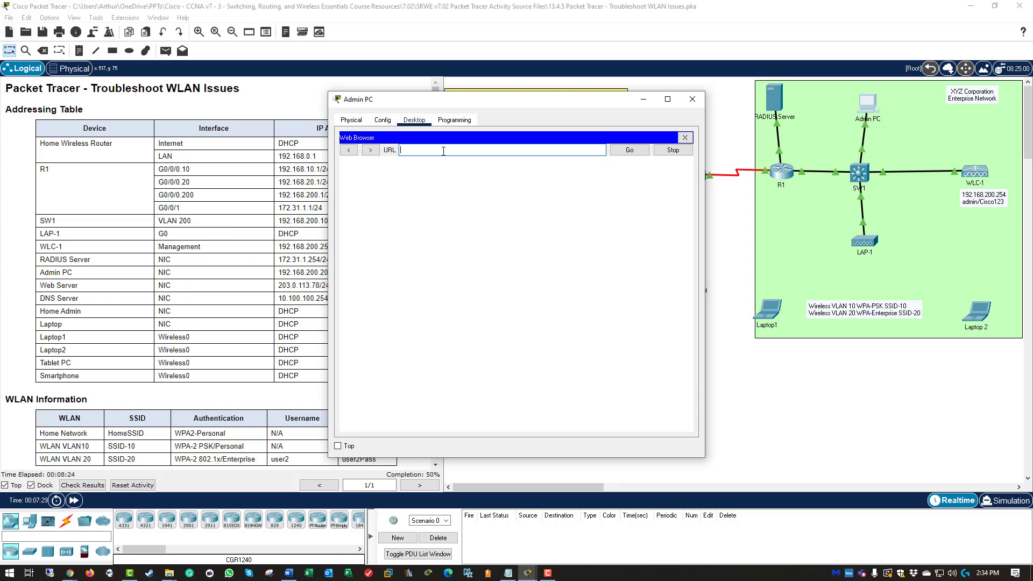
left_click_drag(461, 102, 506, 109)
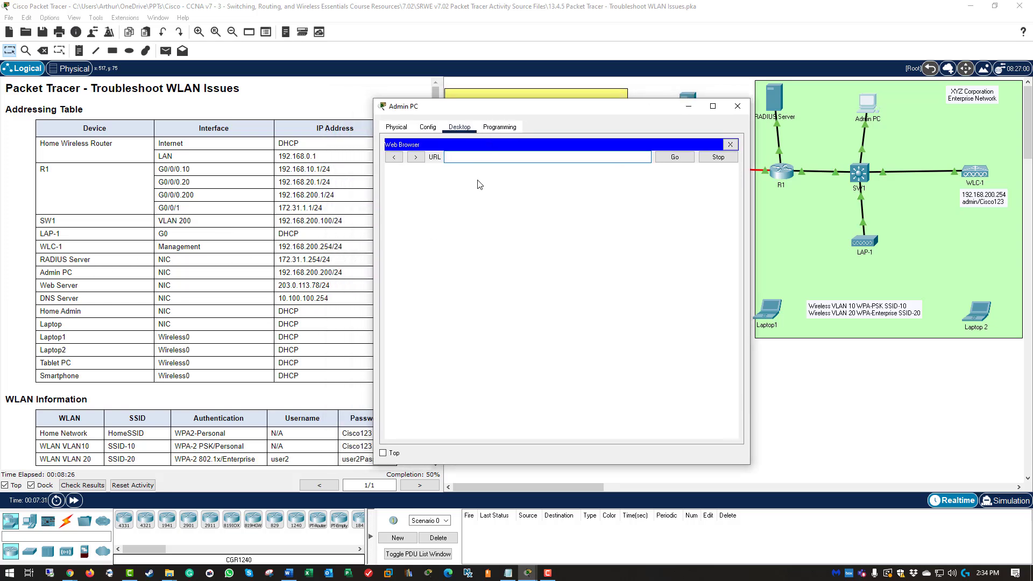
type("https://192.168.200.254")
key("Return")
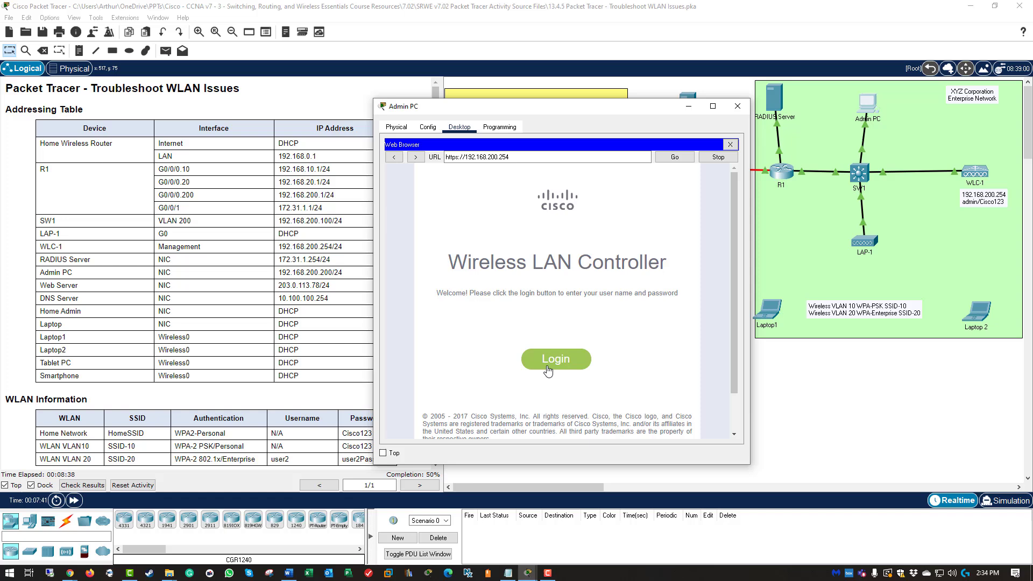
Step: Log into the wireless controller with the admin credentials, then close the Admin PC window
left_click(548, 370)
type("admin")
key("Tab")
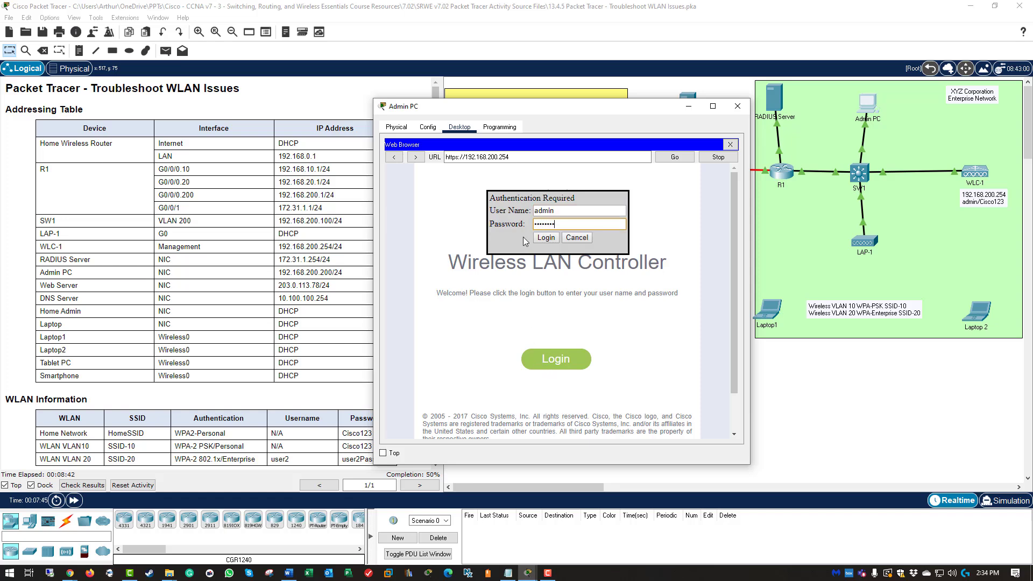
type("Cisco123")
left_click(546, 237)
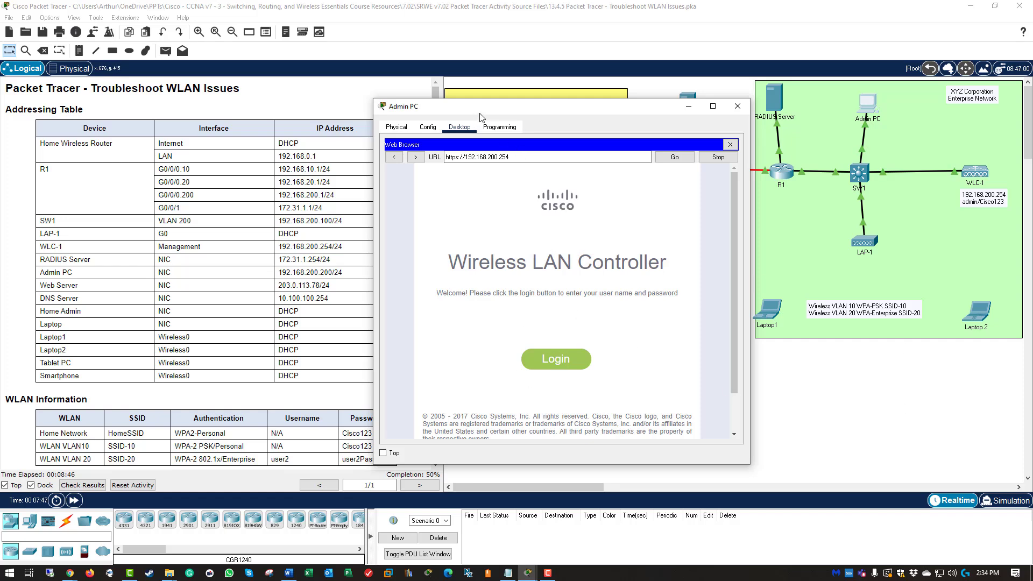
left_click(738, 106)
scroll(475, 238, "down", 5)
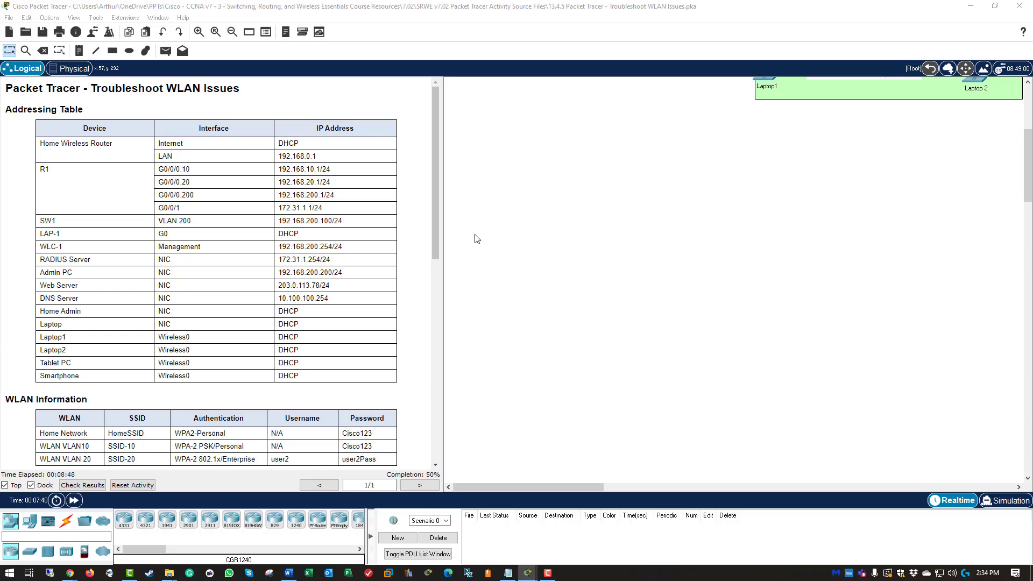
scroll(475, 238, "up", 5)
scroll(274, 309, "down", 6)
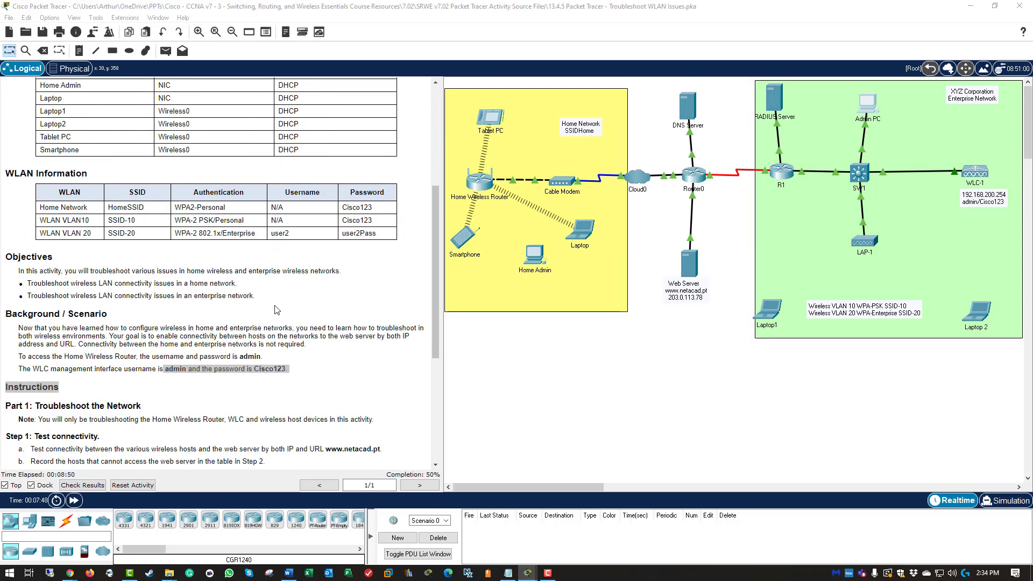
scroll(277, 310, "down", 2)
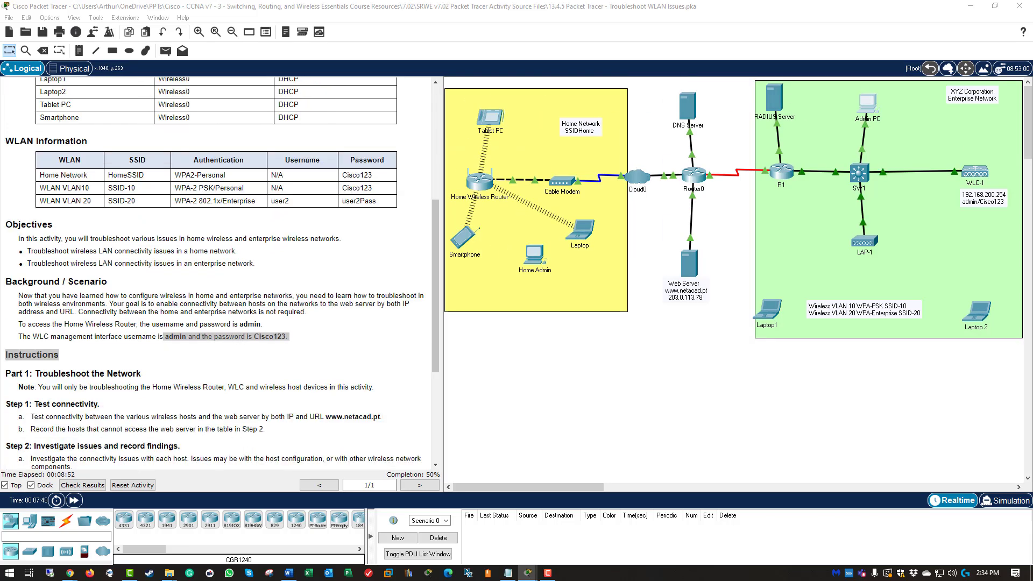
Step: Reopen Admin PC enlarged, show the controller's full WLAN list, and open WLAN 2 (SSID-20)
left_click(867, 105)
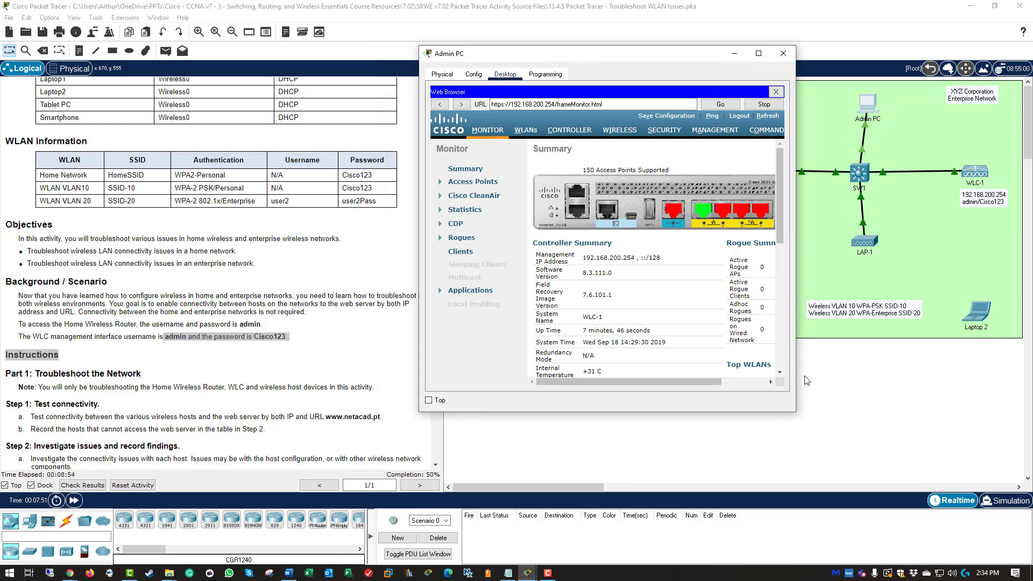
left_click_drag(794, 411, 934, 519)
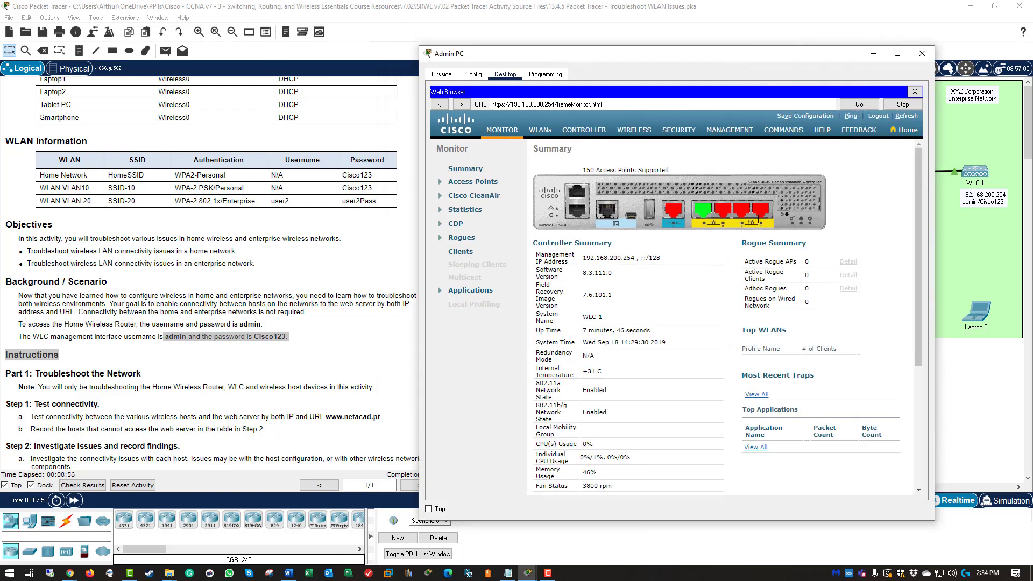
left_click_drag(680, 58, 502, 40)
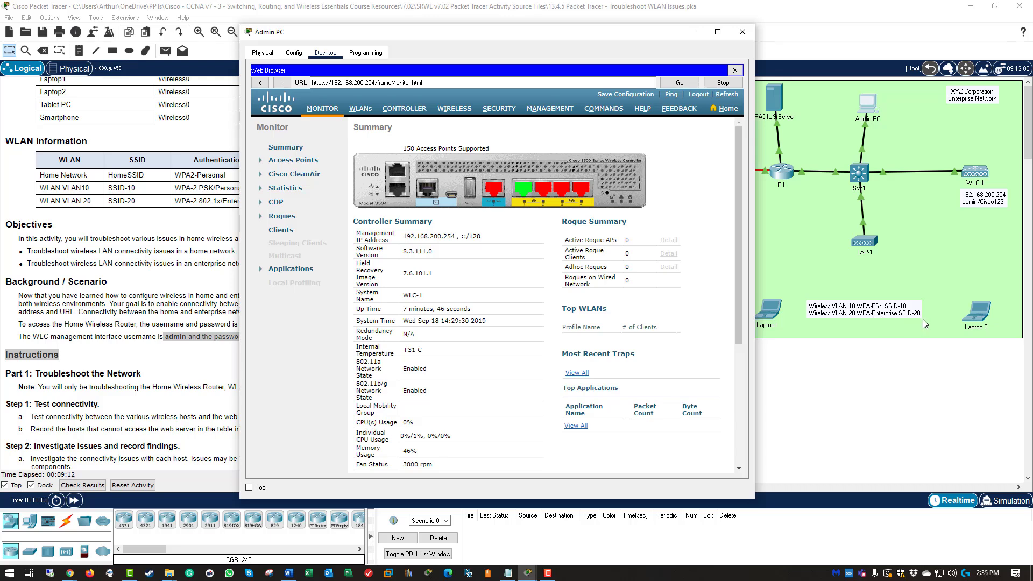
left_click(368, 113)
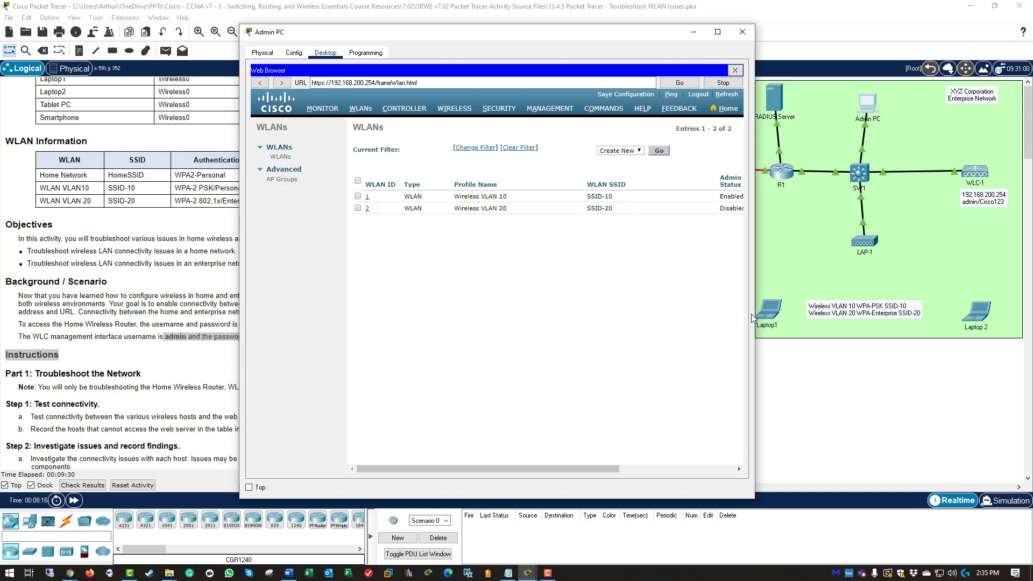
left_click_drag(752, 314, 792, 321)
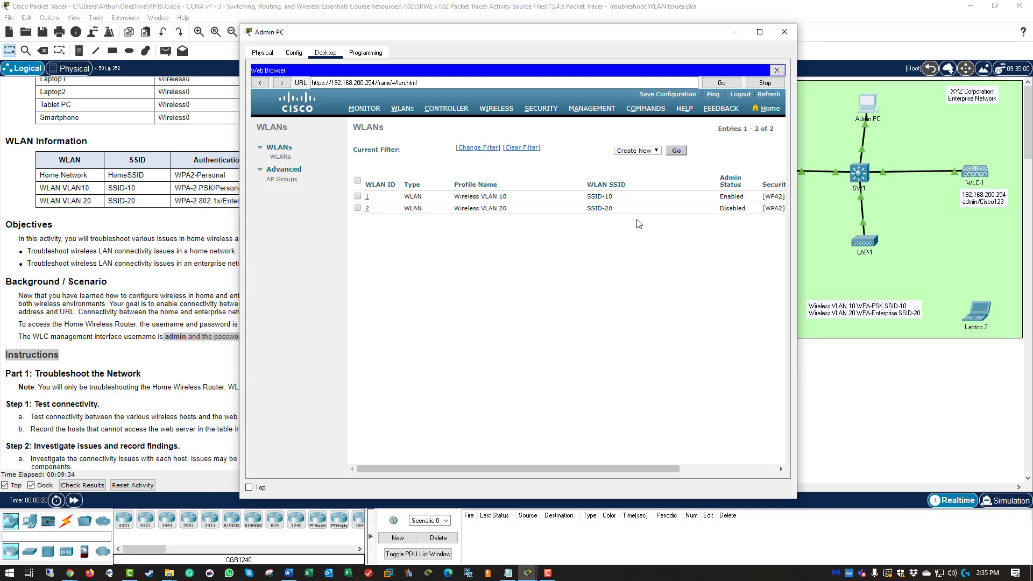
left_click(367, 210)
Step: Set Wireless VLAN 20 (WLAN ID 2) status to Enabled and apply the change
left_click(384, 285)
left_click(368, 210)
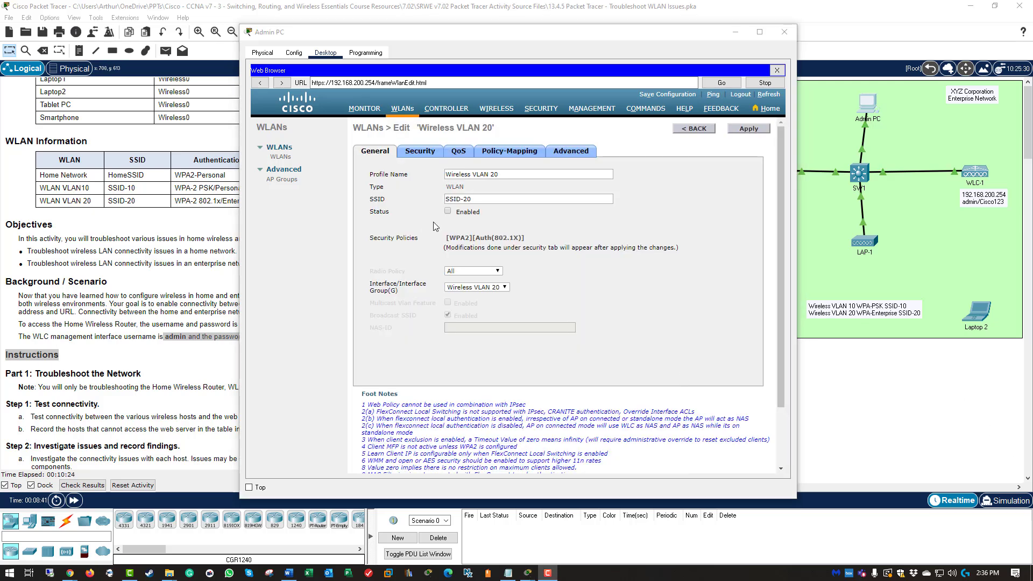
left_click(433, 223)
left_click(447, 211)
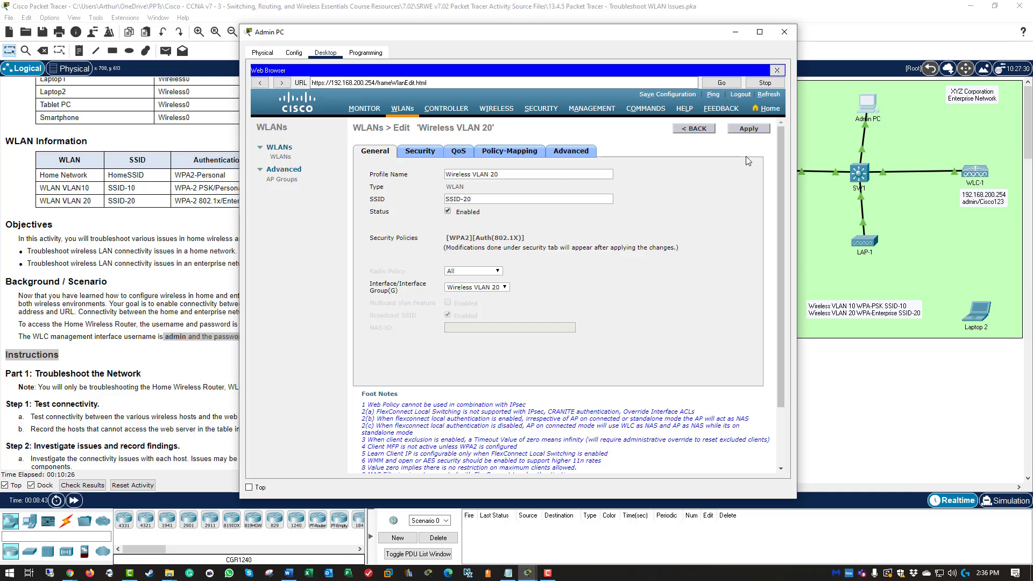
left_click(740, 133)
left_click_drag(529, 237, 450, 236)
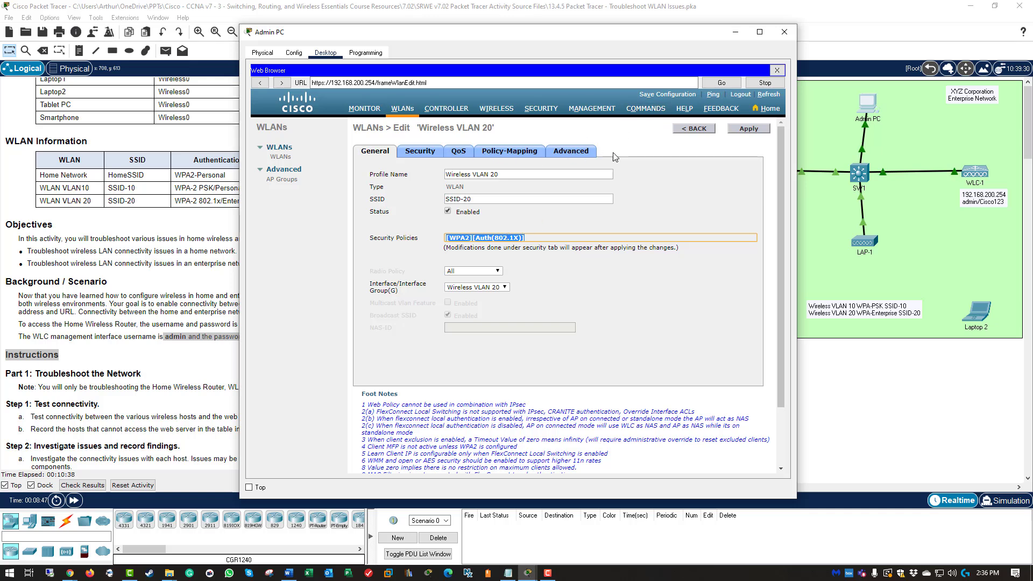
left_click(409, 111)
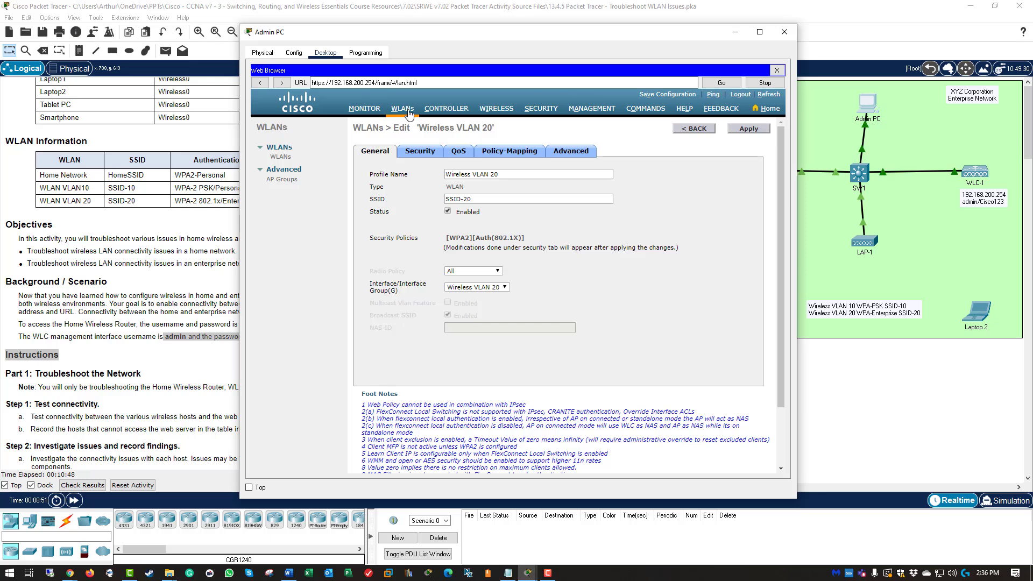
Step: Widen the WLAN list to inspect security policies, opening WLAN 1 with WPA2 802.1X
left_click(408, 111)
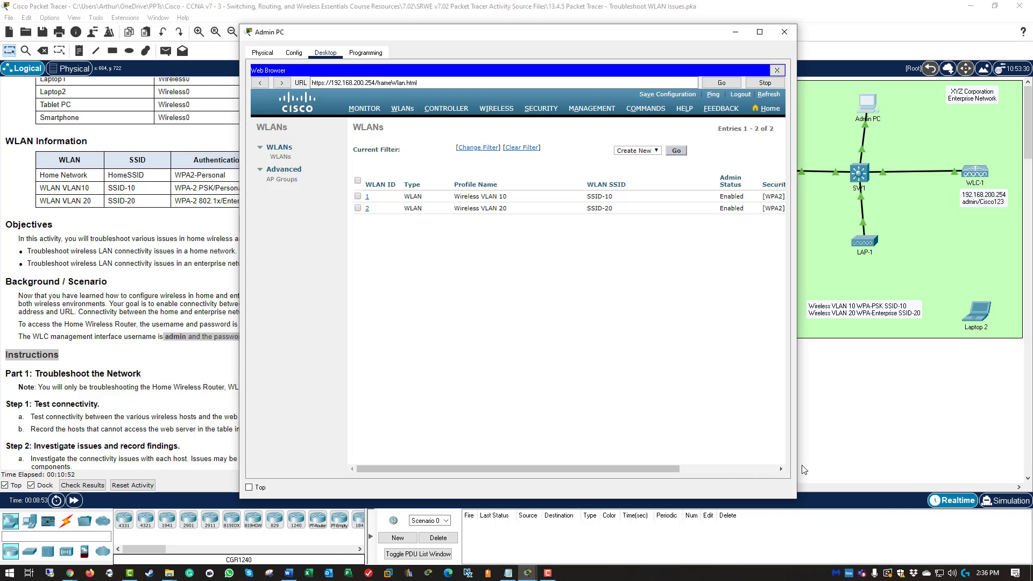
left_click_drag(804, 470, 960, 465)
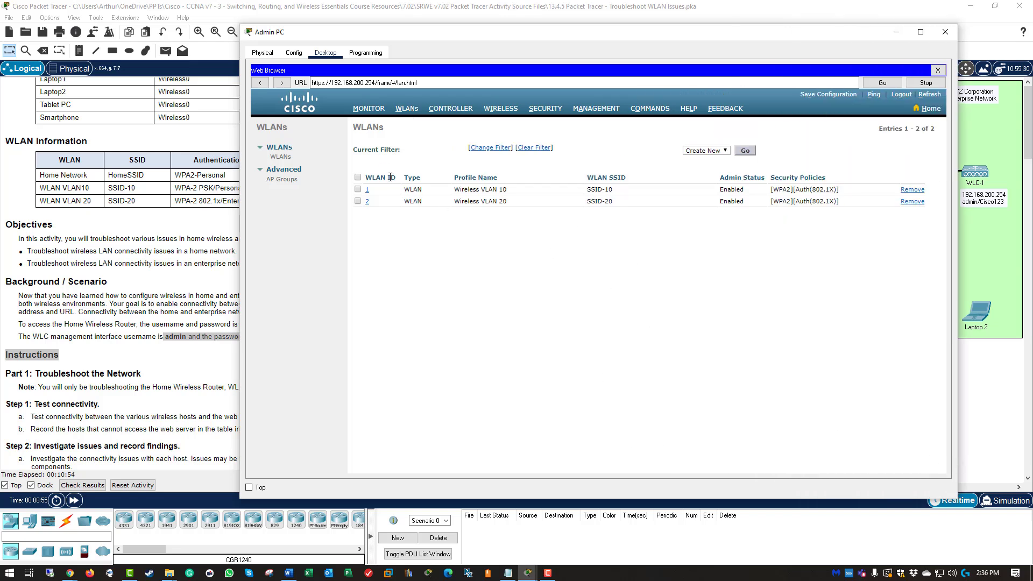
left_click(849, 186)
left_click(795, 188)
left_click_drag(702, 33, 478, 30)
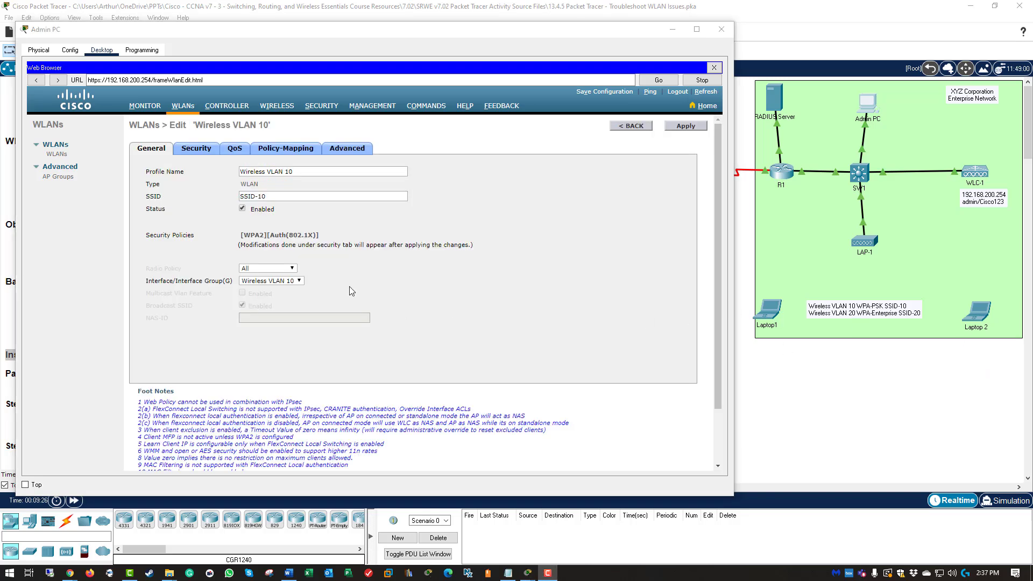
Step: Enable PSK on Wireless VLAN 10's Layer 2 security and enter the new pre-shared passphrase
left_click(194, 152)
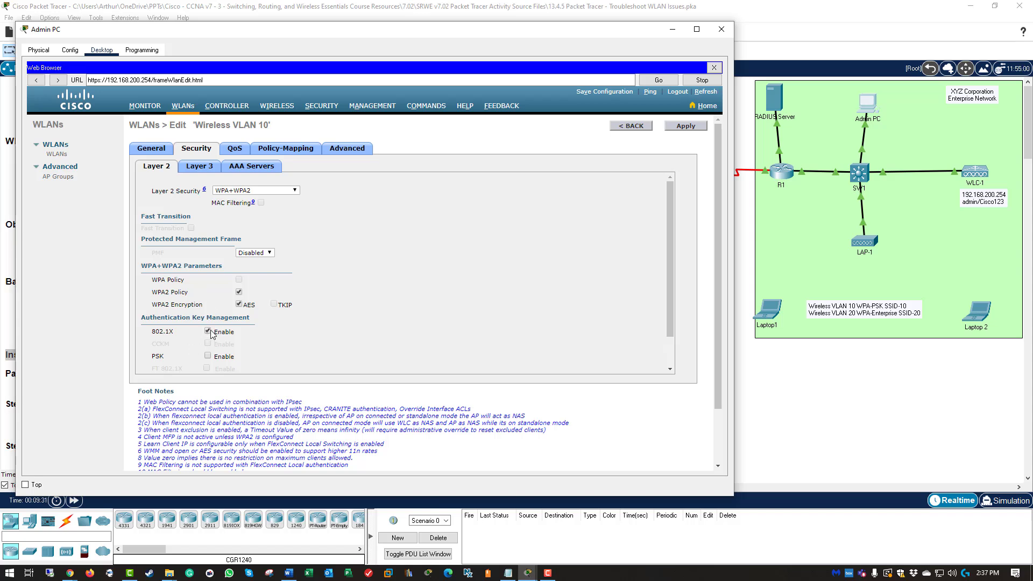
left_click(208, 357)
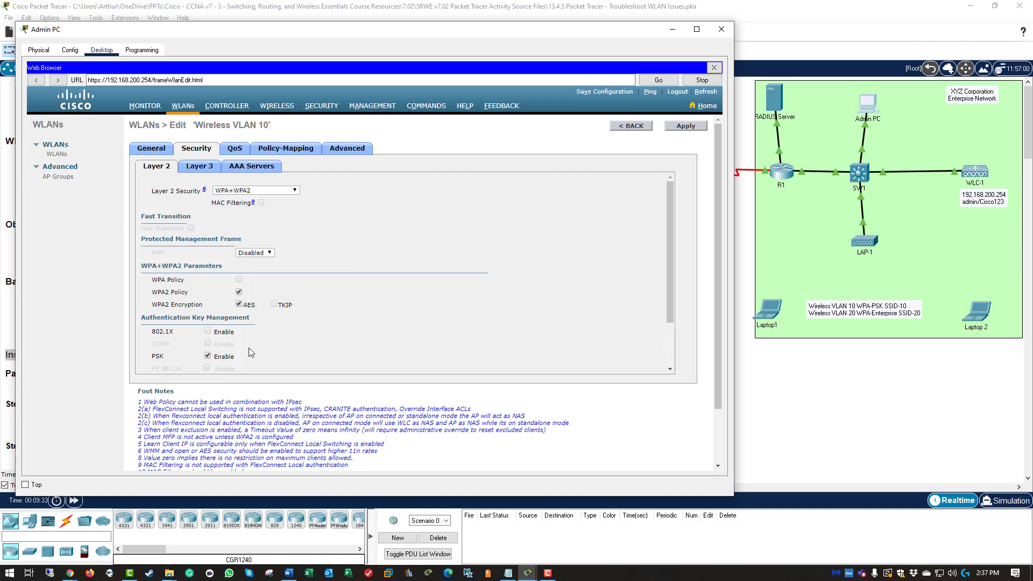
scroll(322, 340, "down", 2)
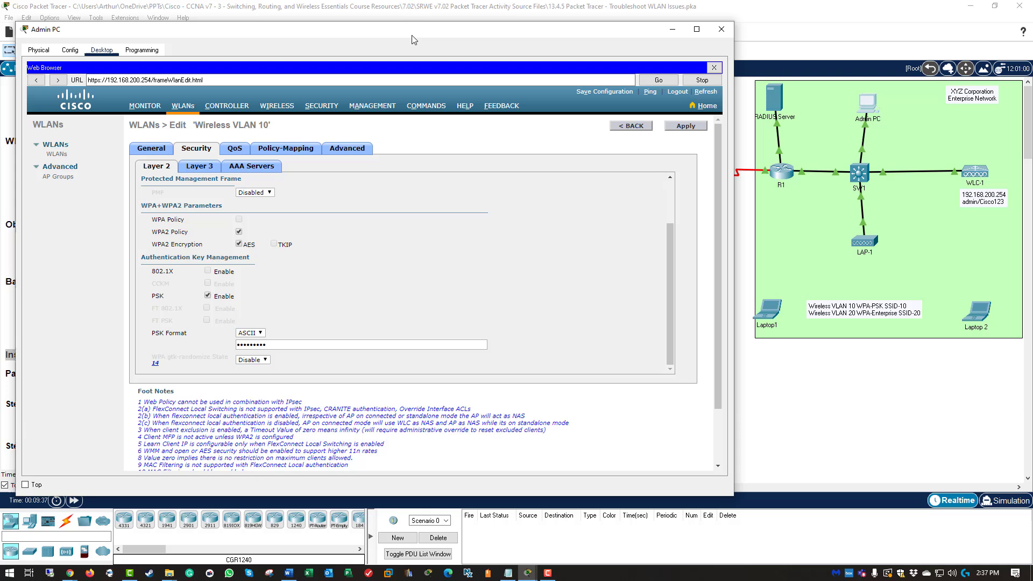
left_click_drag(425, 30, 821, 71)
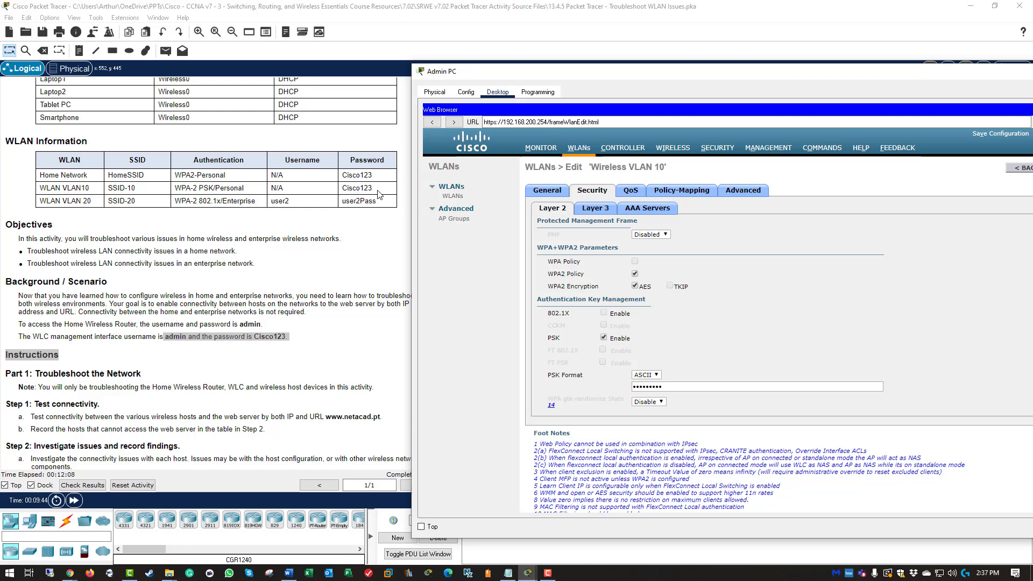
triple_click(686, 388)
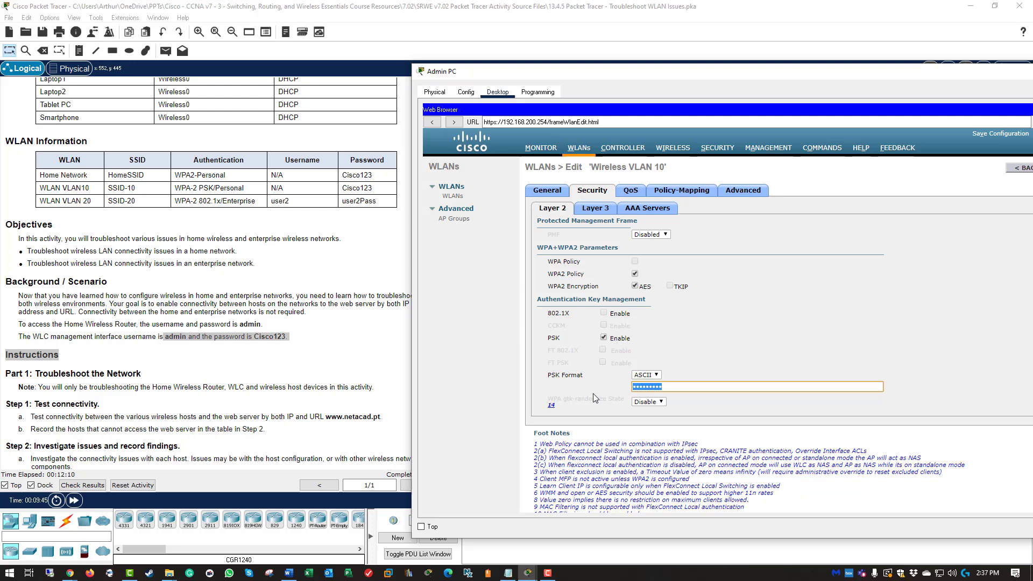
type("Cisco123")
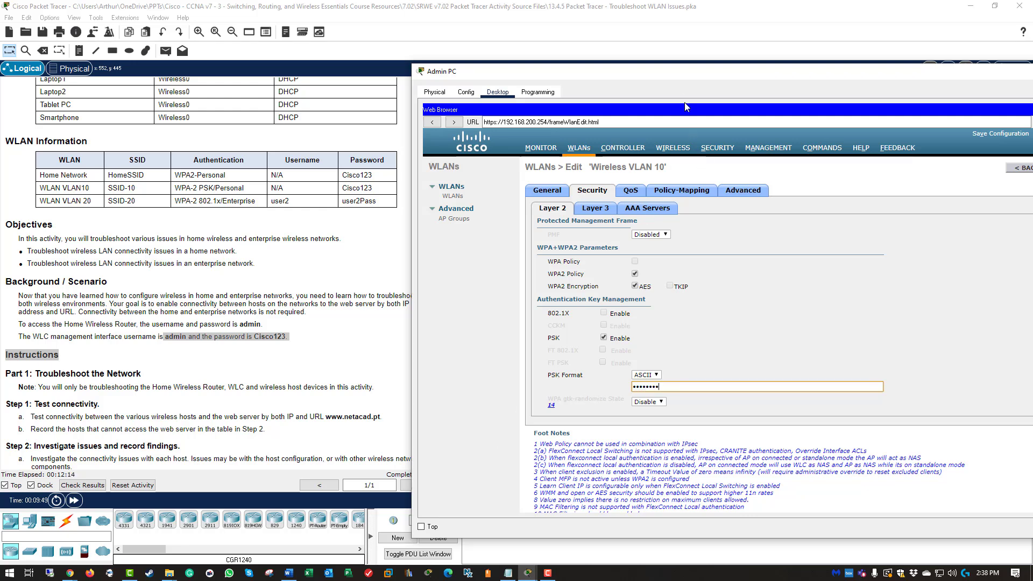
left_click_drag(683, 71, 501, 72)
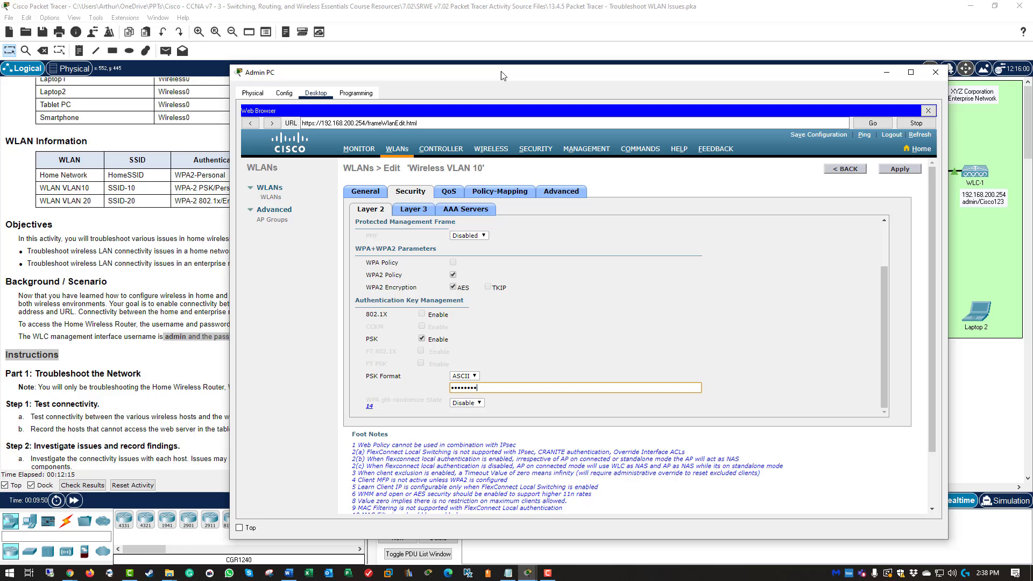
Step: Apply the WLAN changes, save the controller configuration, and close Admin PC
left_click(894, 170)
left_click(651, 322)
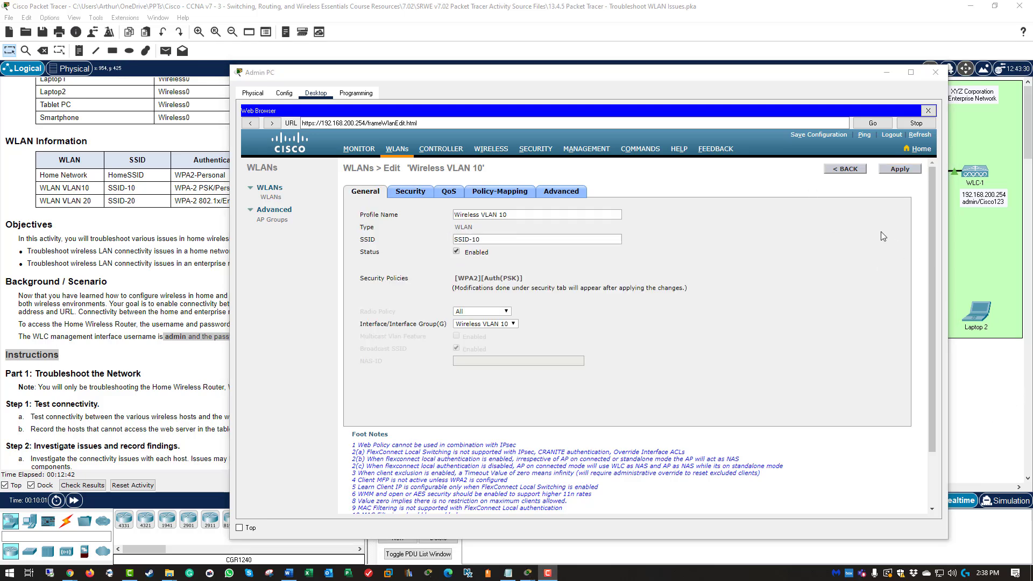
left_click(817, 137)
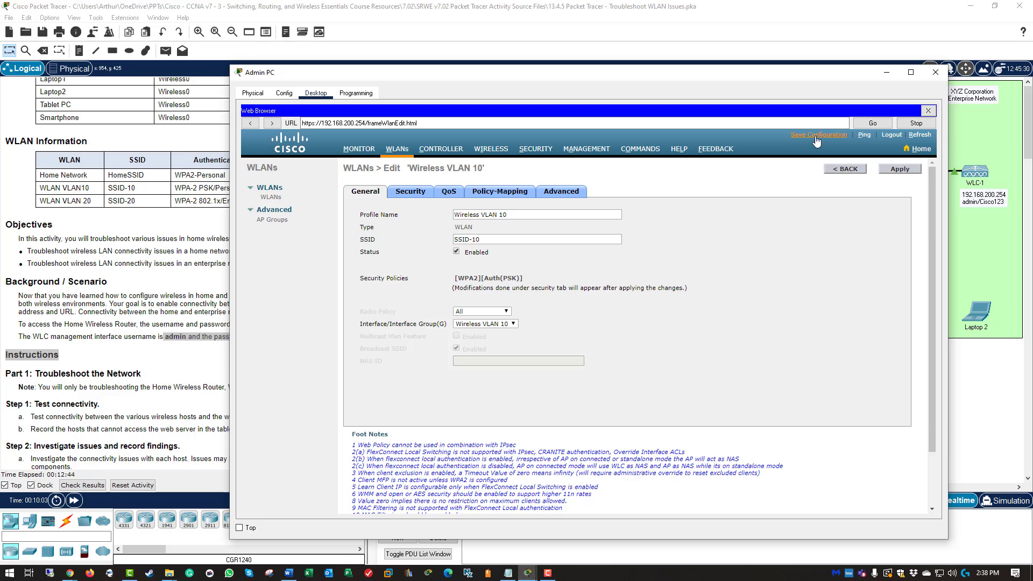
left_click(653, 322)
left_click(933, 74)
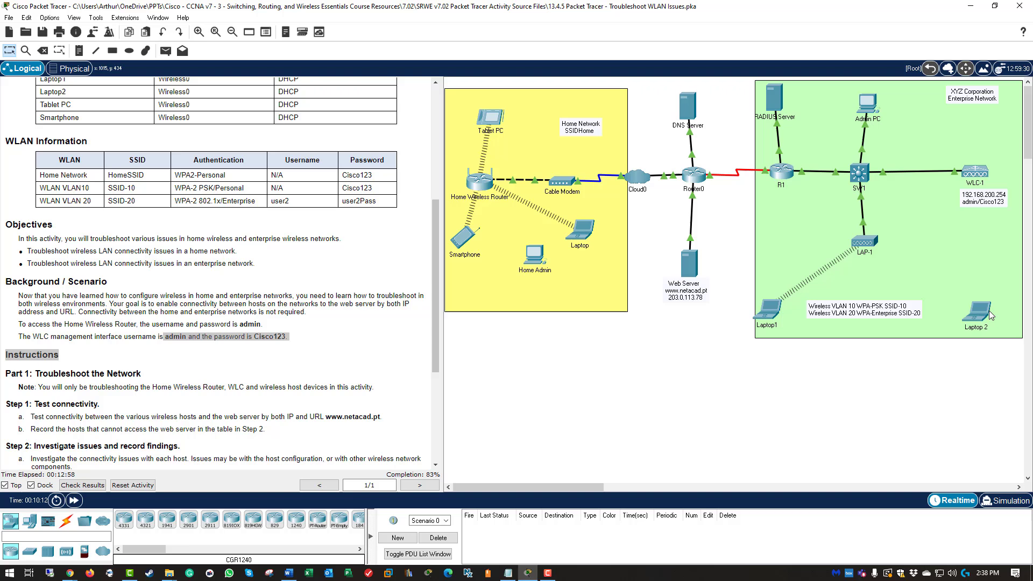
Step: Edit Laptop 2's WLAN 20 profile for SSID-20, keeping infrastructure mode, DHCP and WPA2-Enterprise
mouse_move(990, 316)
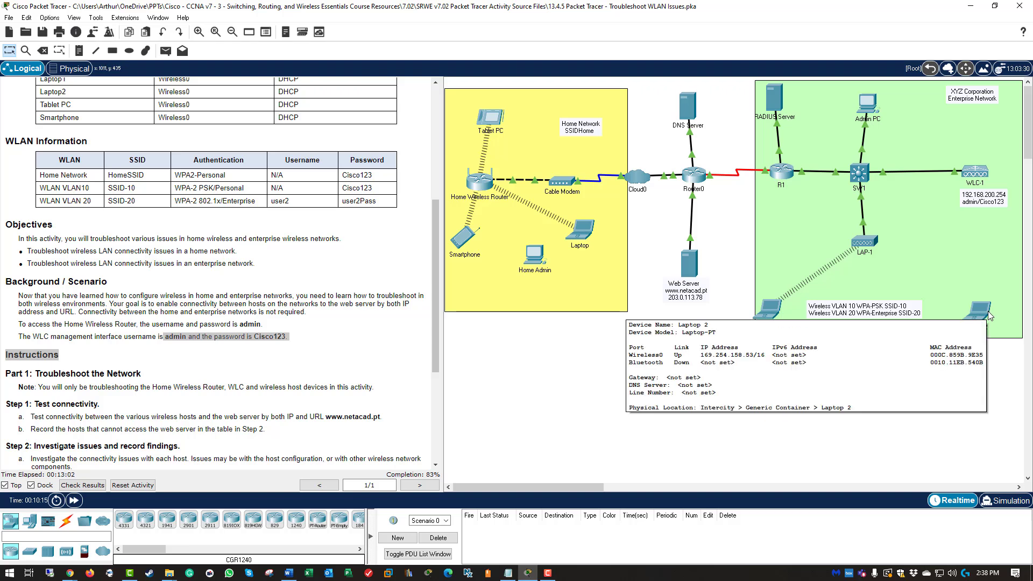
left_click(990, 316)
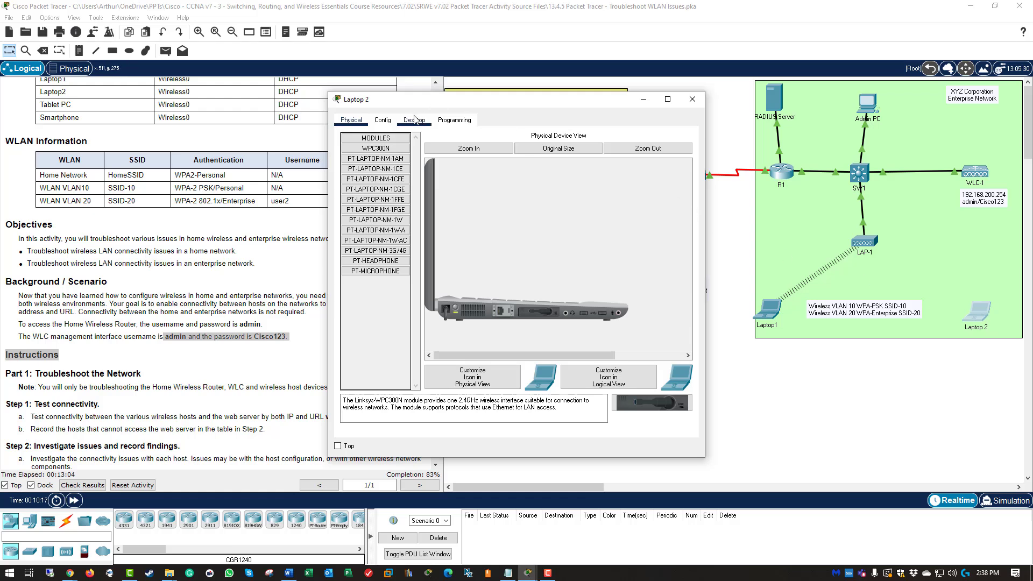
left_click(415, 120)
left_click(386, 253)
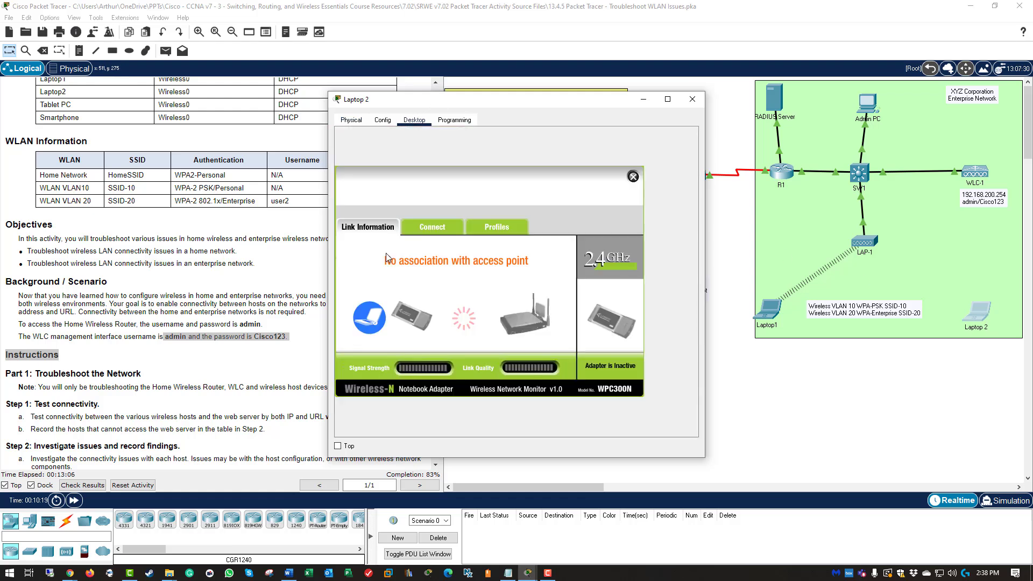
left_click(491, 239)
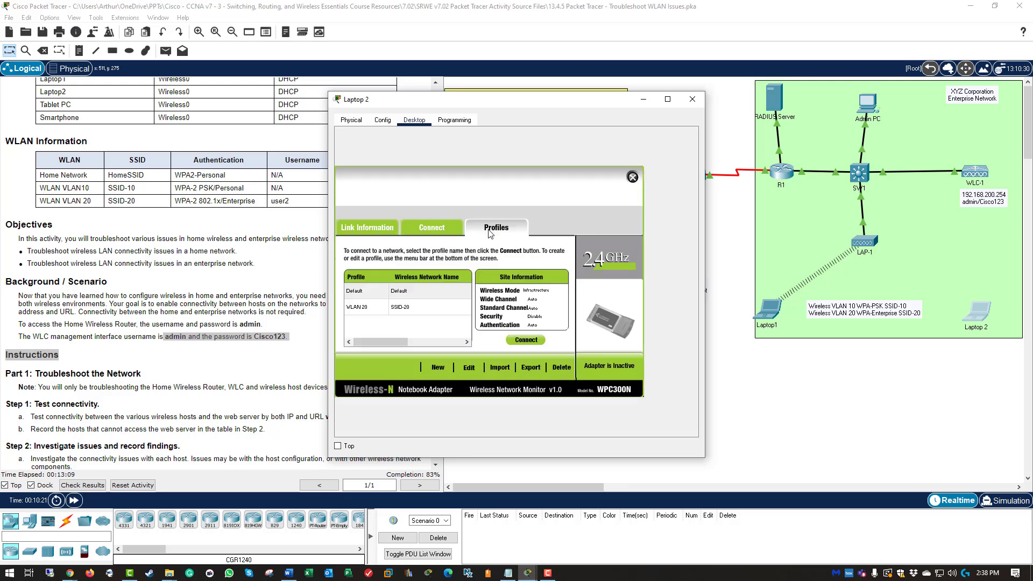
left_click(382, 307)
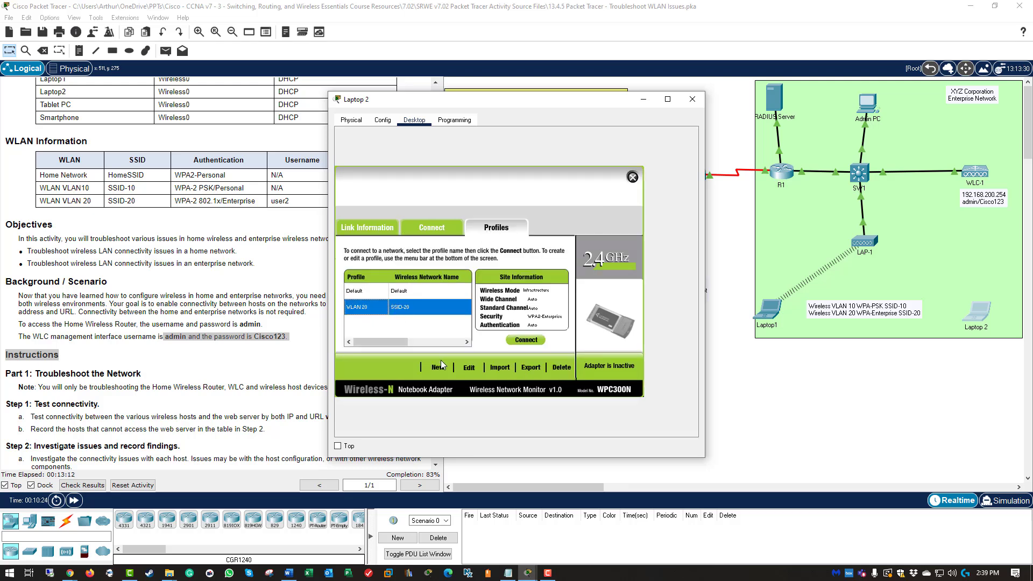
left_click(469, 368)
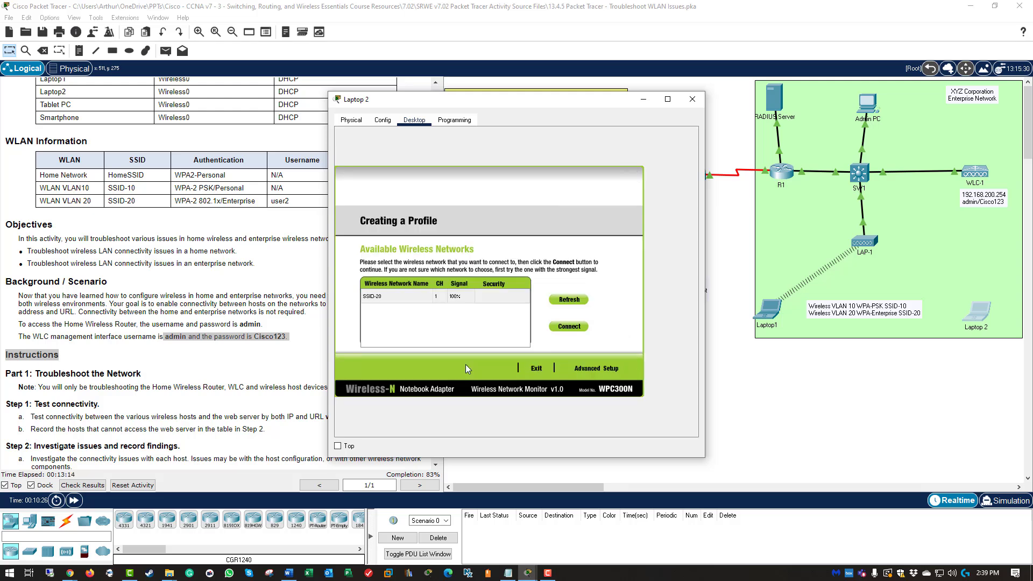
left_click(429, 297)
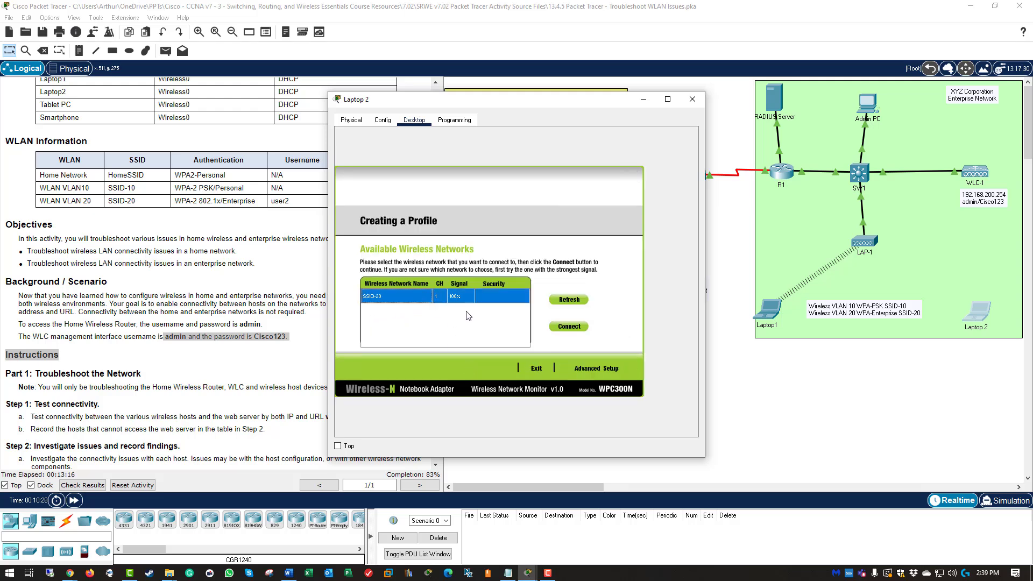
left_click(568, 326)
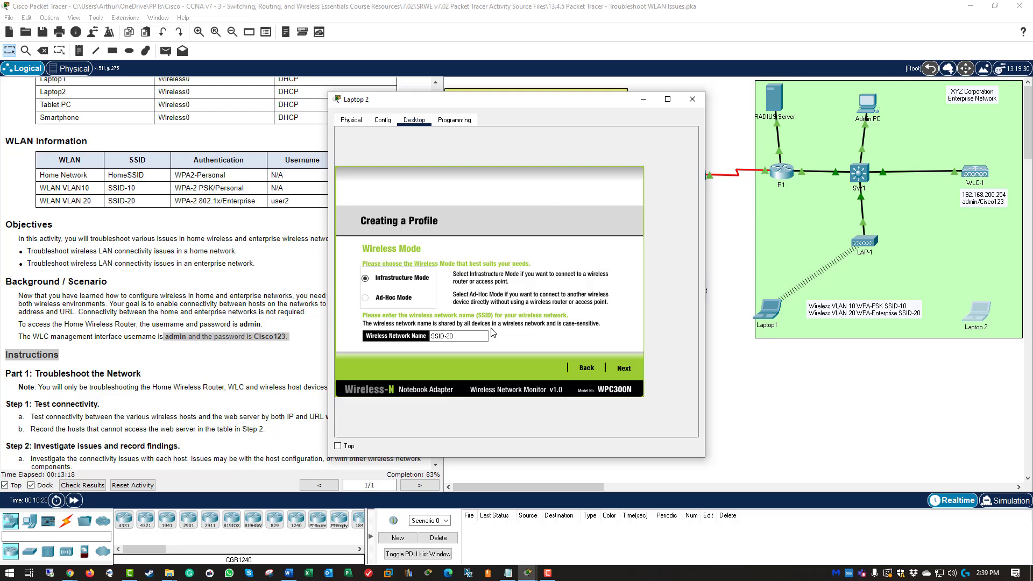
left_click(629, 369)
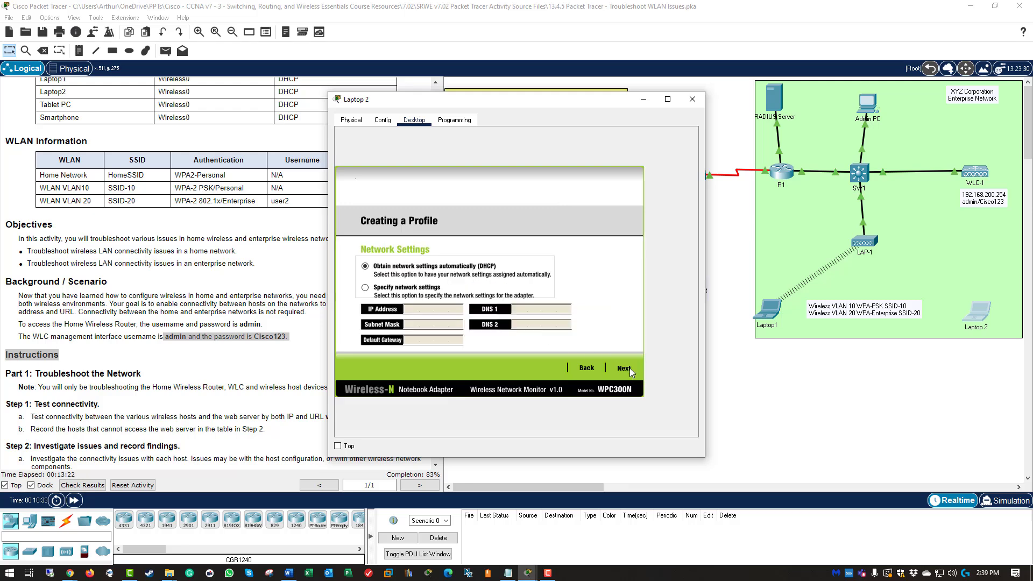
left_click(629, 368)
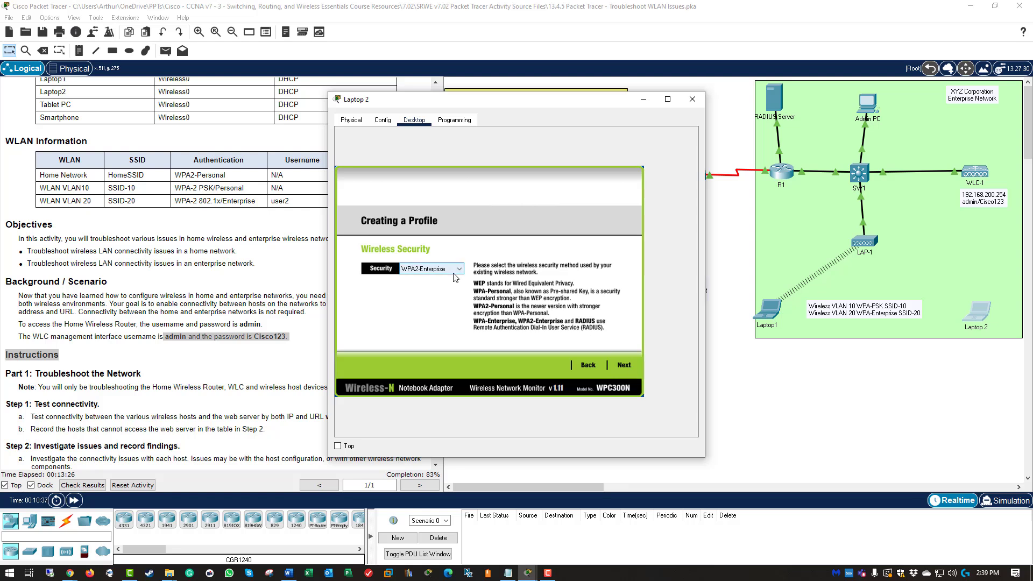
left_click(628, 362)
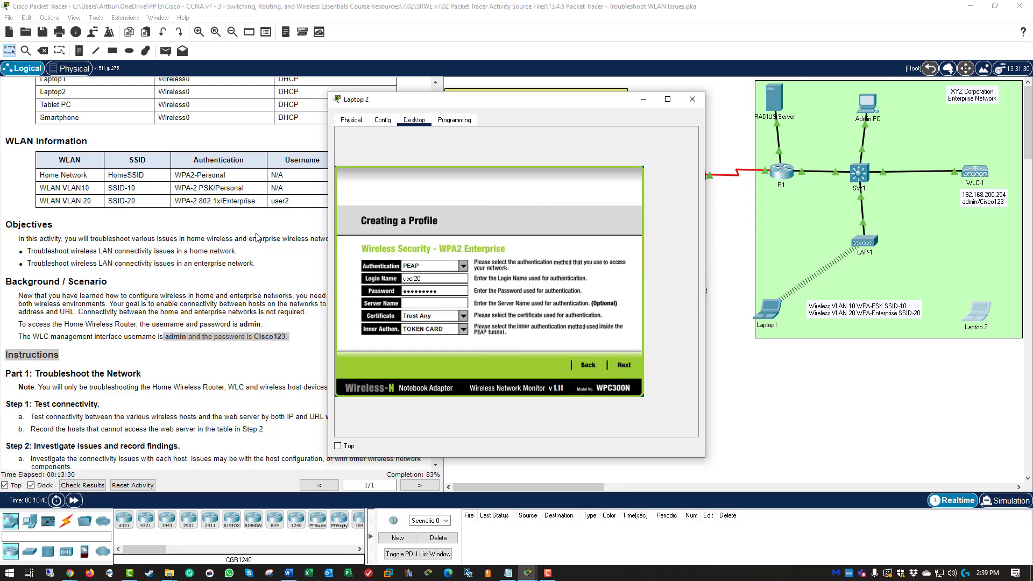
Step: Correct the profile's login name and password, save it, and connect Laptop 2
left_click(437, 277)
key("BackSpace")
left_click_drag(455, 107, 595, 118)
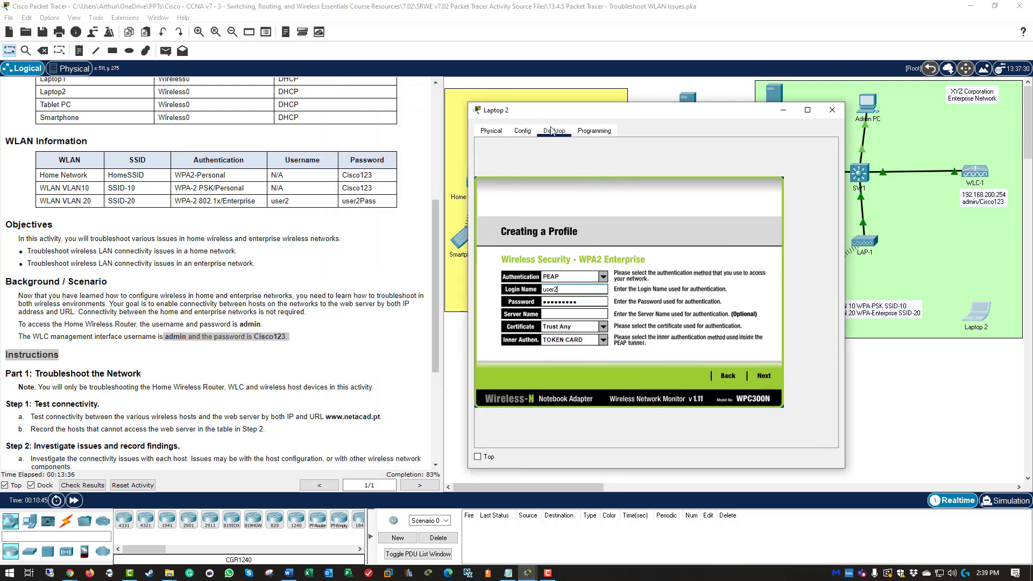
double_click(589, 303)
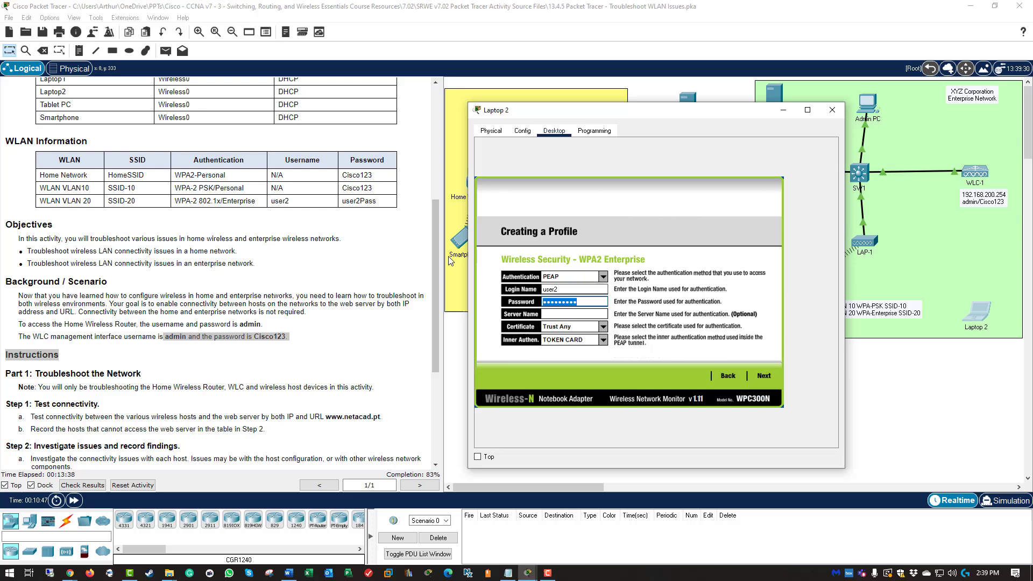
type("user2Pass")
left_click(766, 372)
left_click(766, 376)
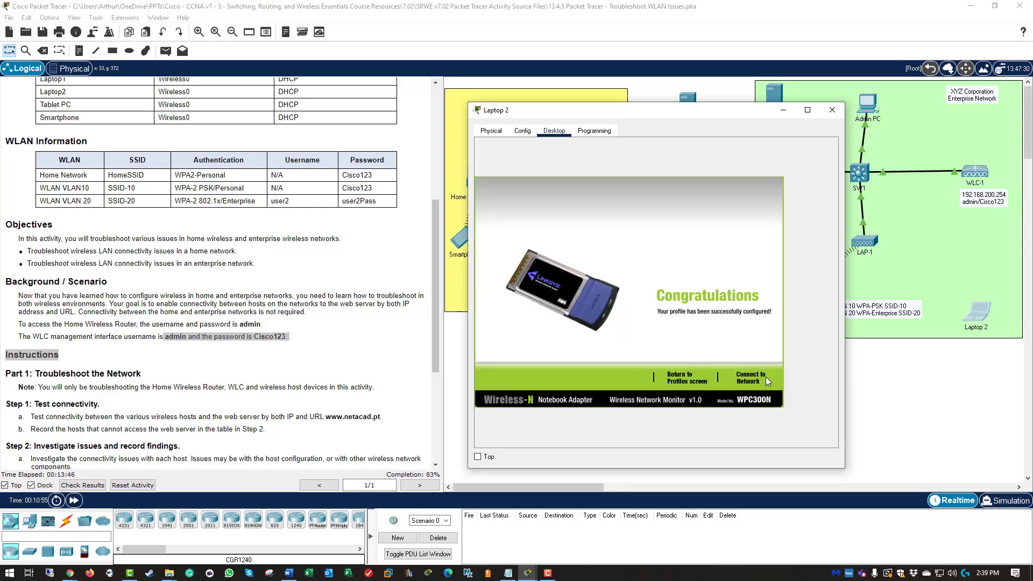
left_click(748, 376)
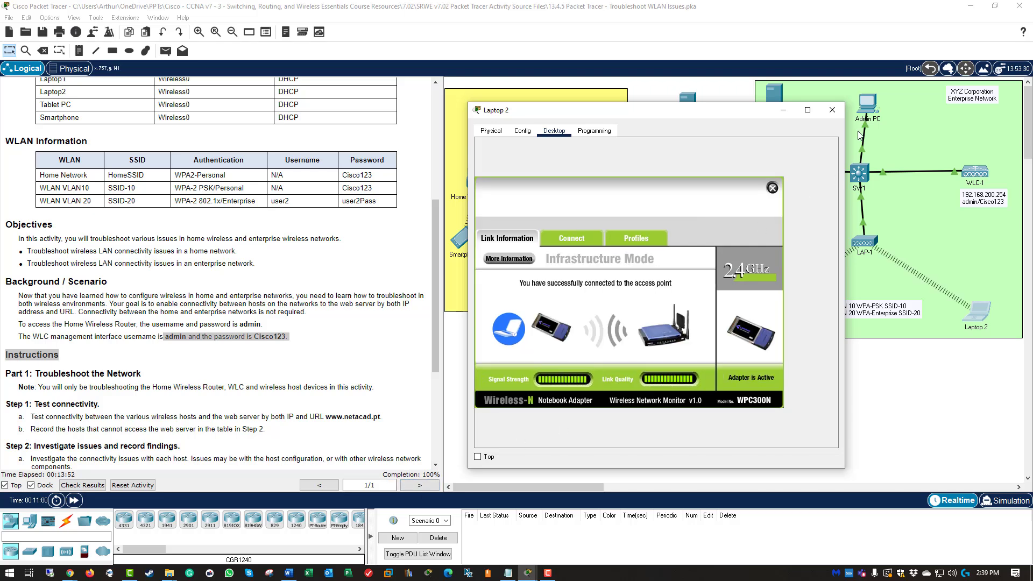
Step: Close the Laptop 2 window to reveal its wireless link to LAP-1
left_click(832, 109)
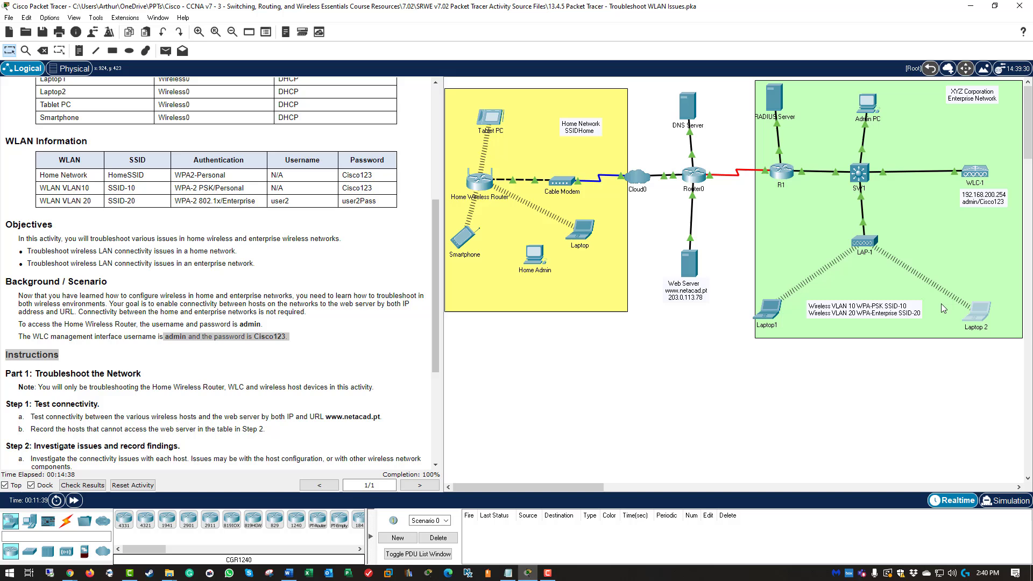
Step: Check the activity results and confirm all six assessment items are correct
left_click(986, 299)
scroll(360, 384, "down", 3)
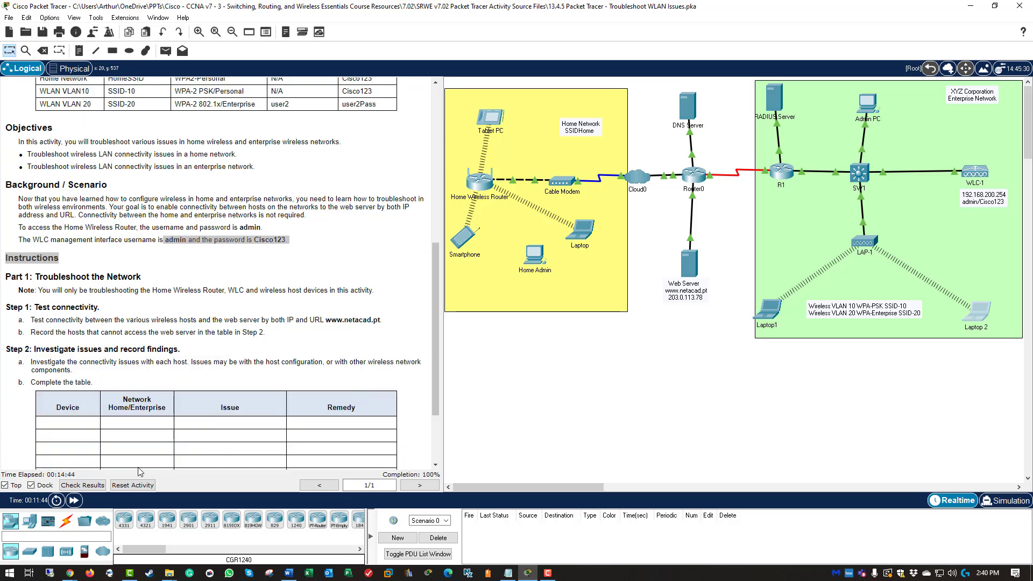
left_click(94, 484)
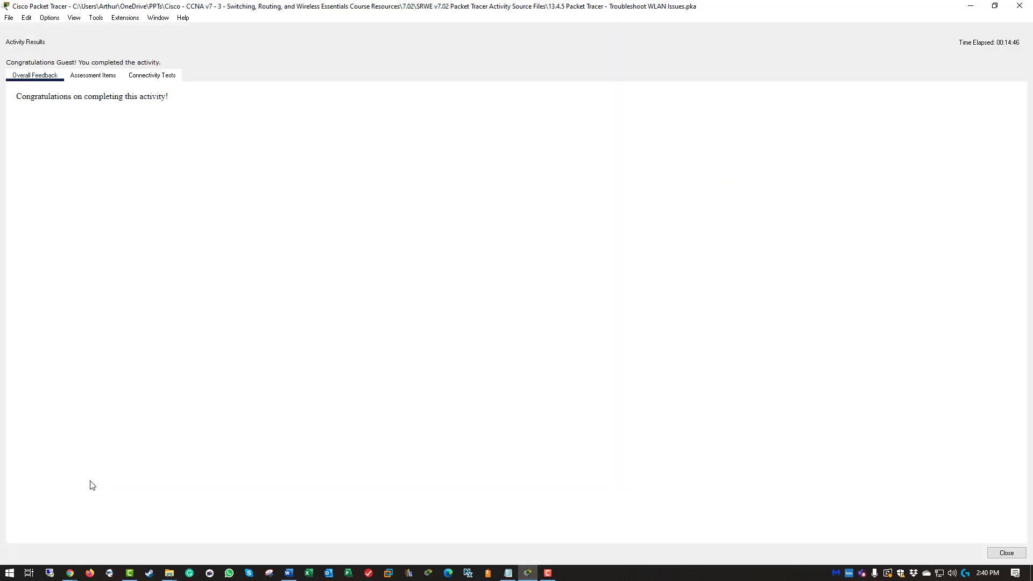
left_click(86, 75)
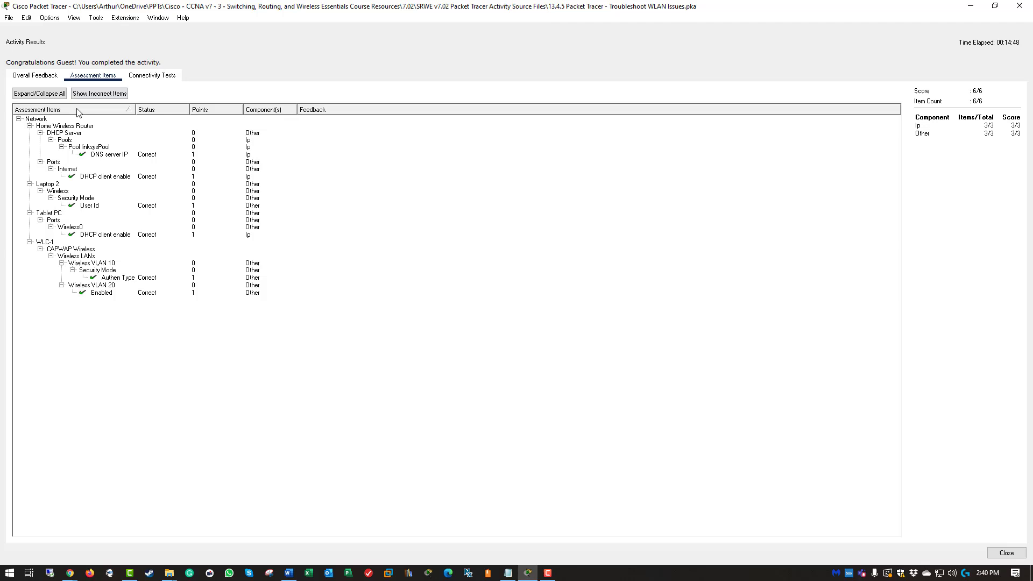